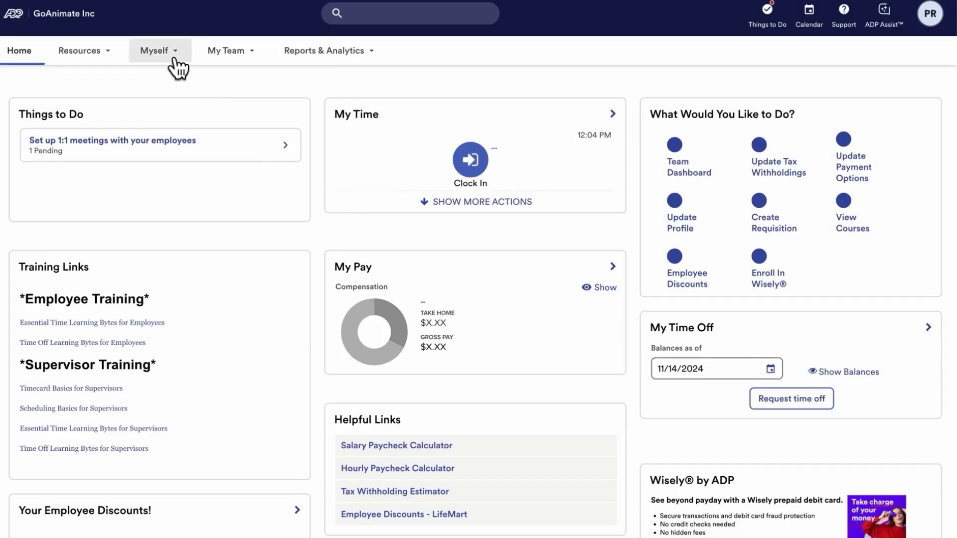
- Go to My Time Off under Myself and start a new time off request
left_click(172, 56)
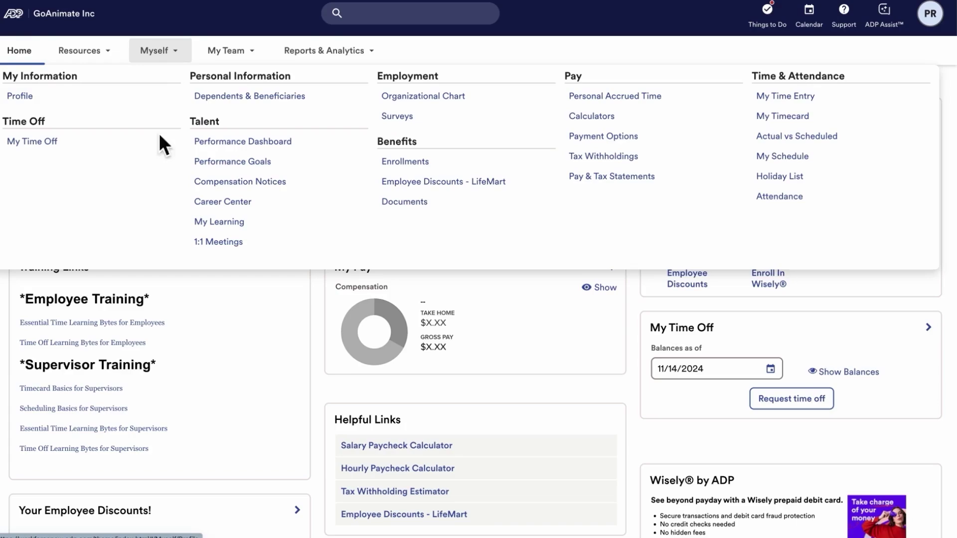
left_click(157, 145)
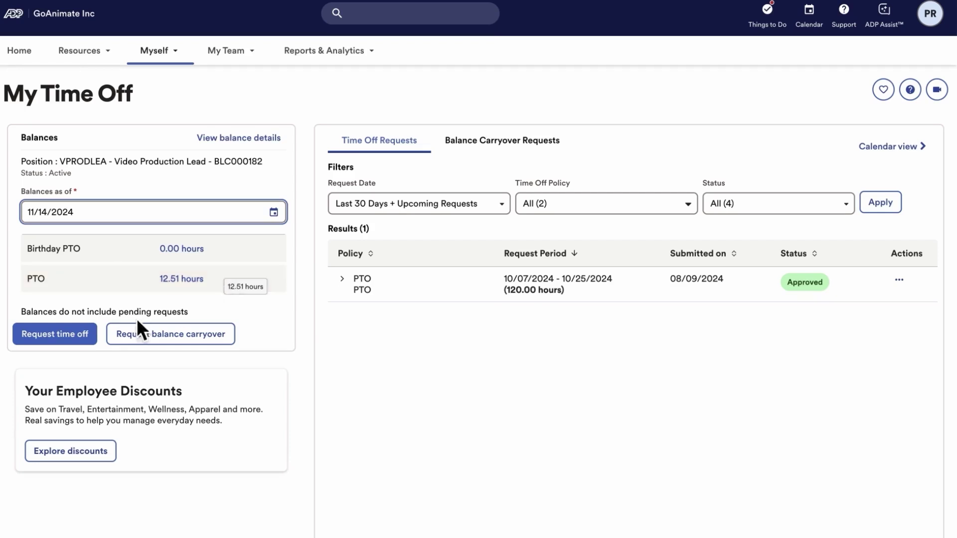
left_click(87, 337)
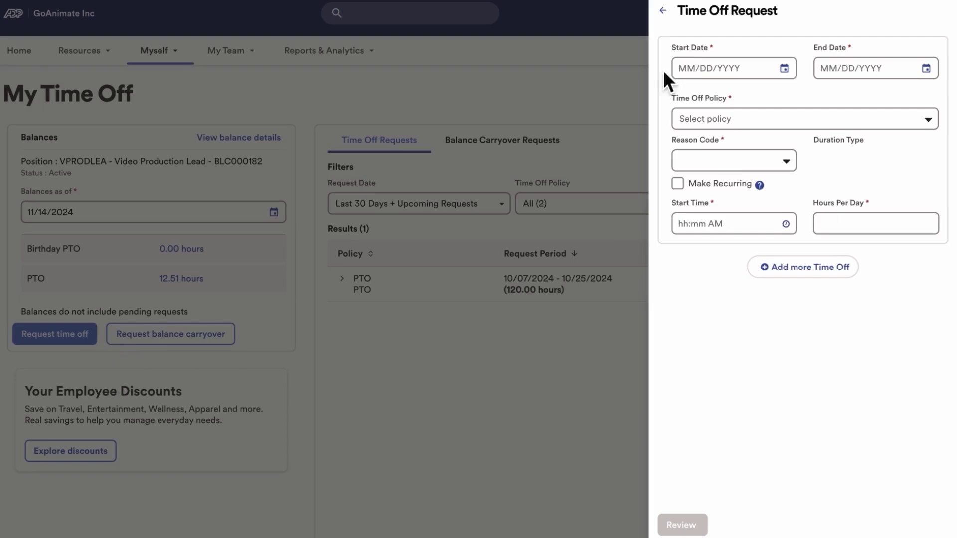
- Set the request date to December 20, 2024 with 8.00 hours per day and review it
left_click(783, 71)
left_click(803, 90)
left_click(783, 170)
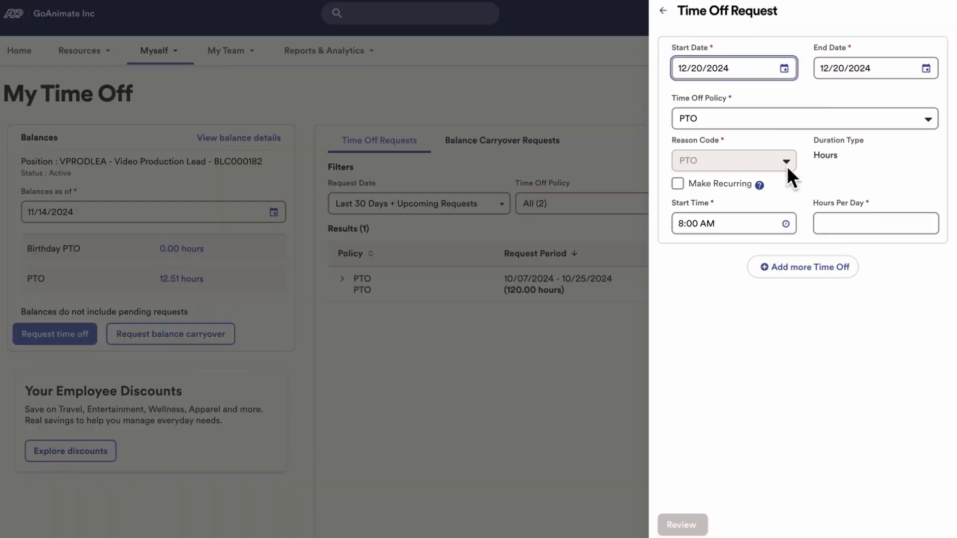
left_click(828, 224)
type("8.00")
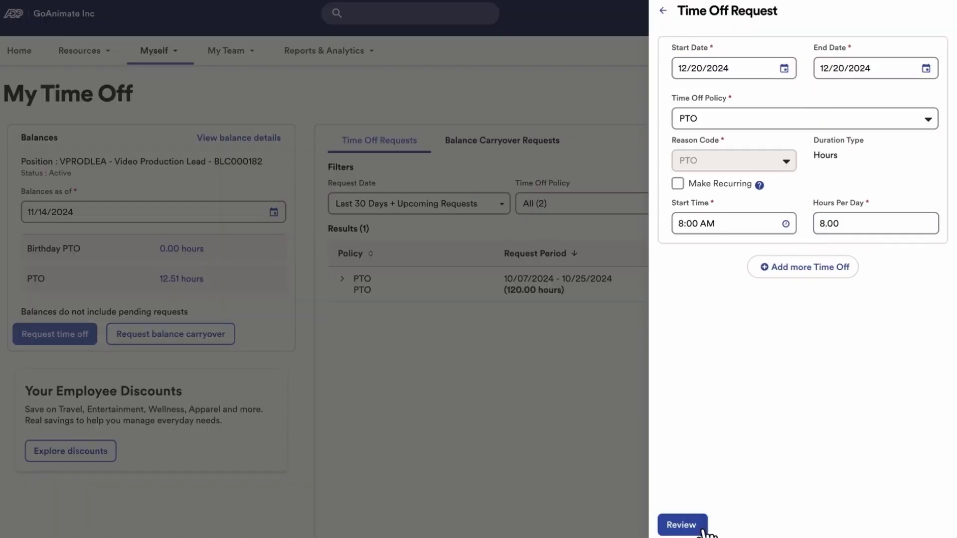
left_click(702, 530)
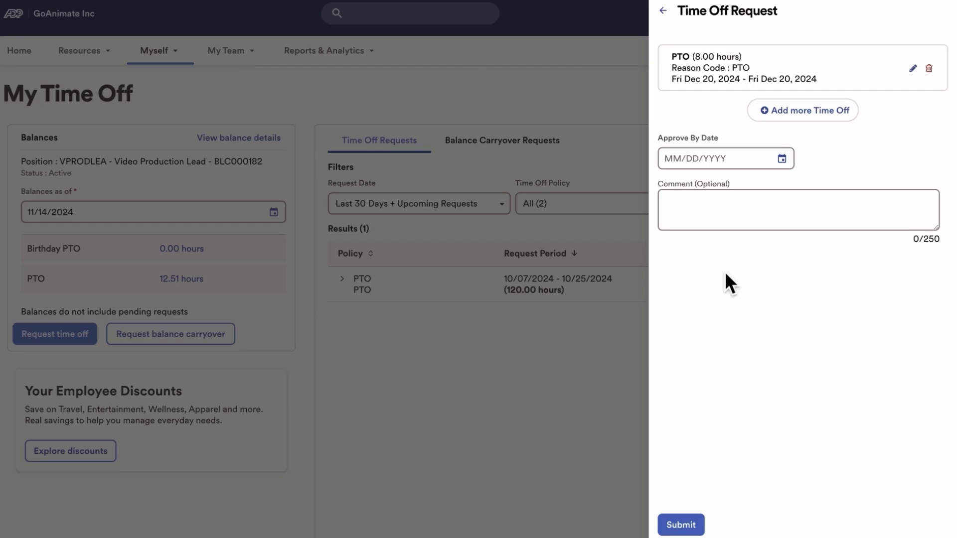
- Set the approve-by date to November 21 and add the comment 'Doctor's appointment.'
left_click(781, 159)
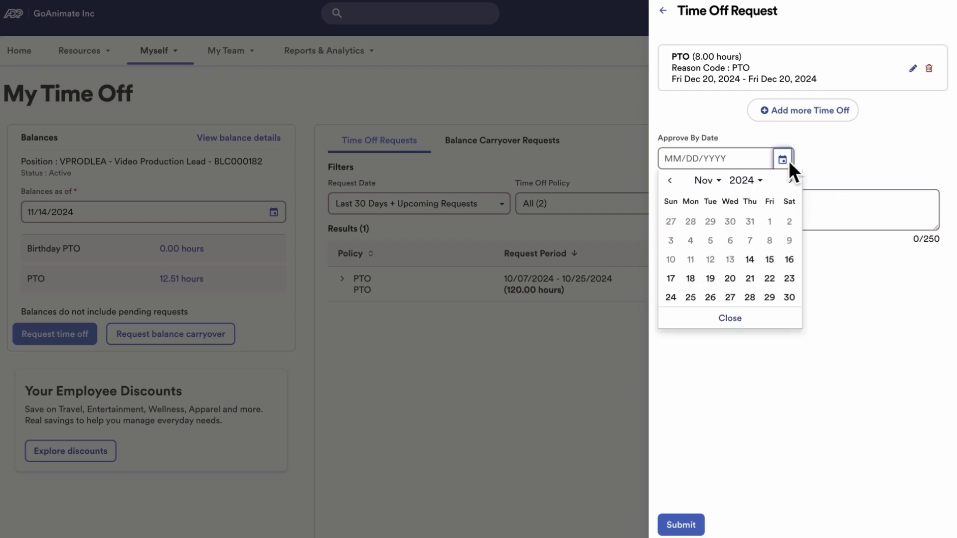
left_click(752, 279)
left_click(746, 227)
type("Doctor's appointment.")
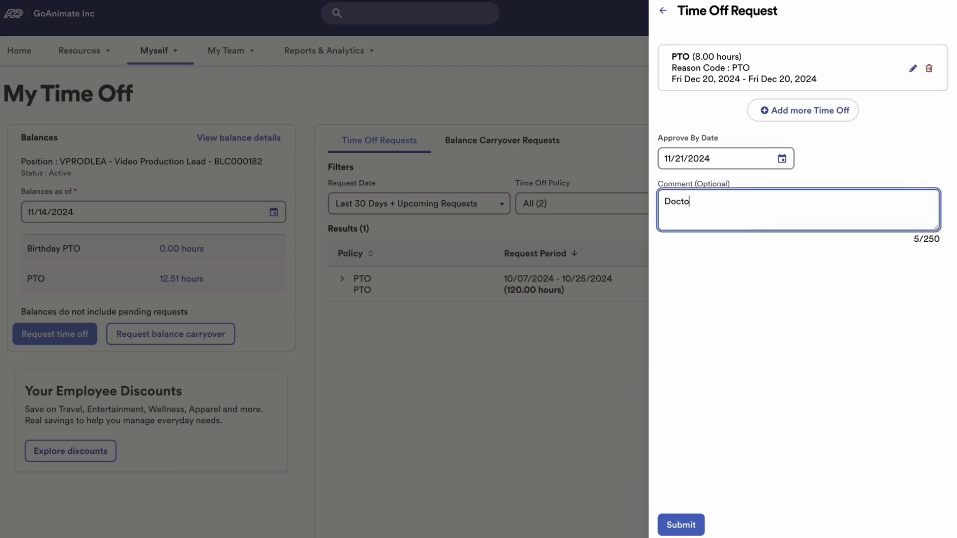
left_click(891, 166)
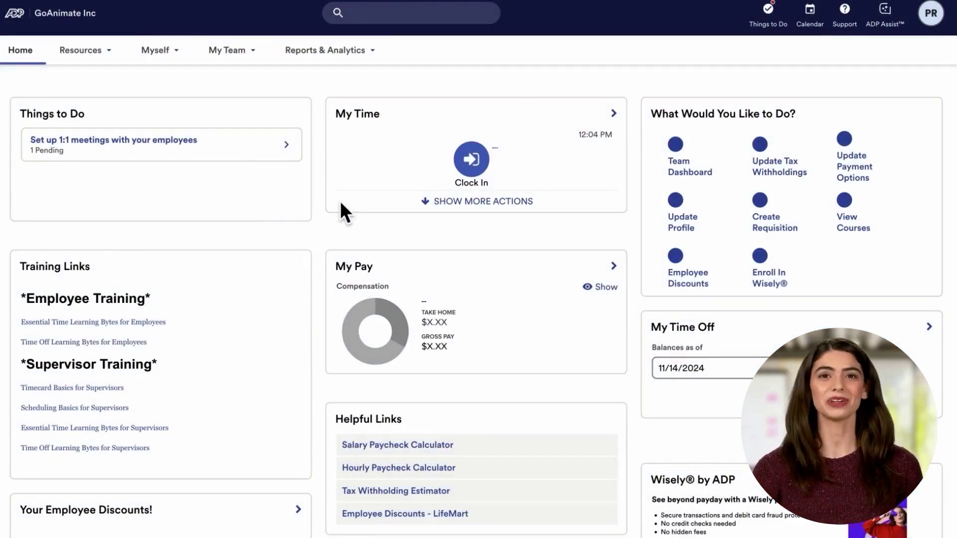
- Open My Time Off from the Myself menu and begin a new time off request
left_click(177, 63)
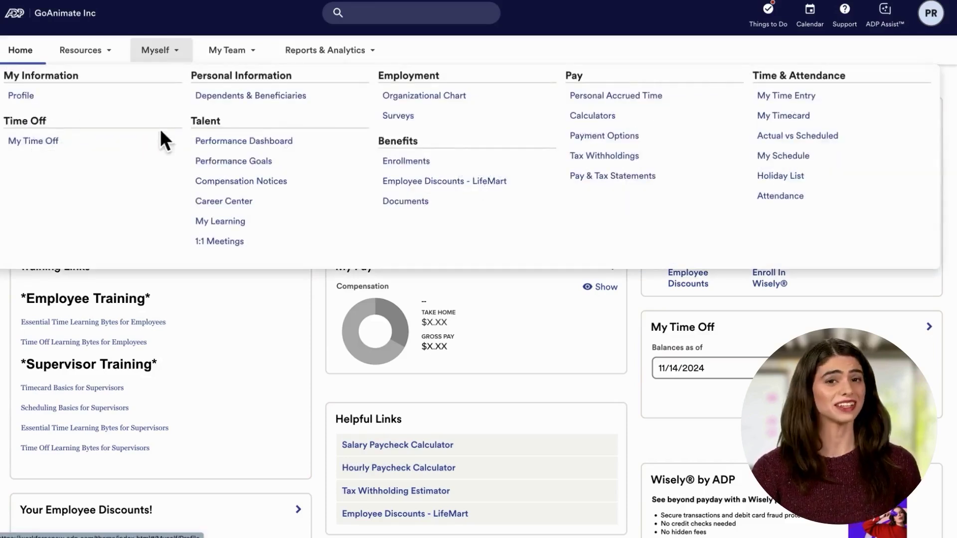
left_click(155, 140)
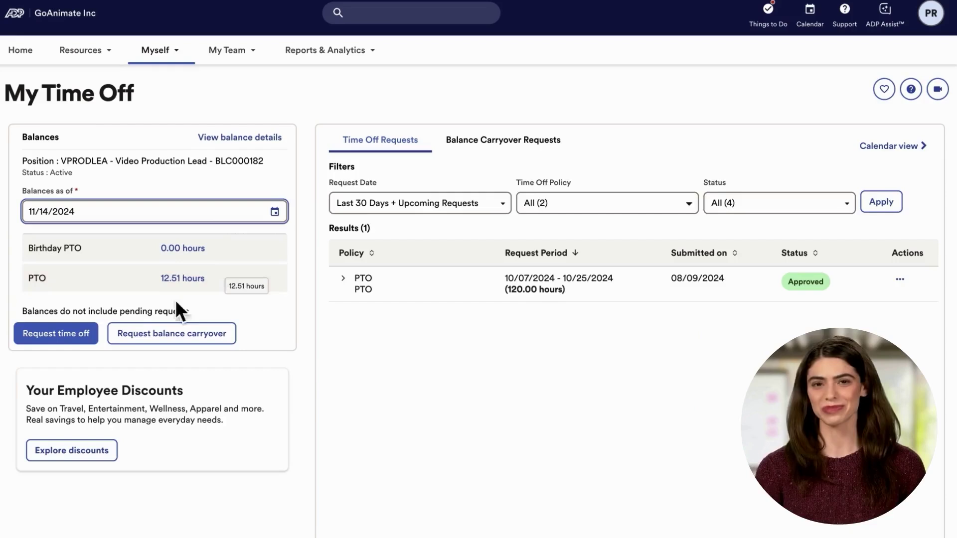
left_click(88, 335)
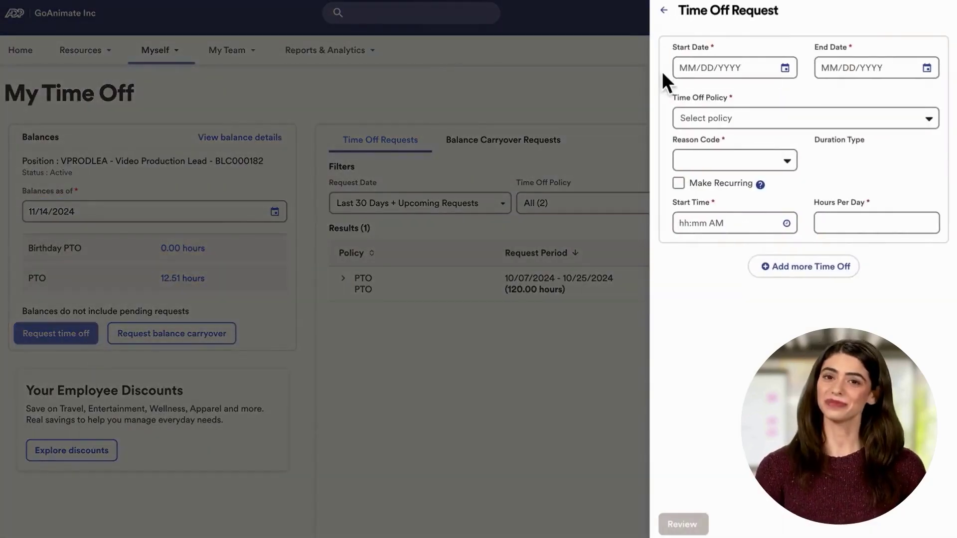
- Choose December 20 as the time-off date, enter 8 hours per day, and review
left_click(769, 77)
left_click(785, 68)
left_click(795, 90)
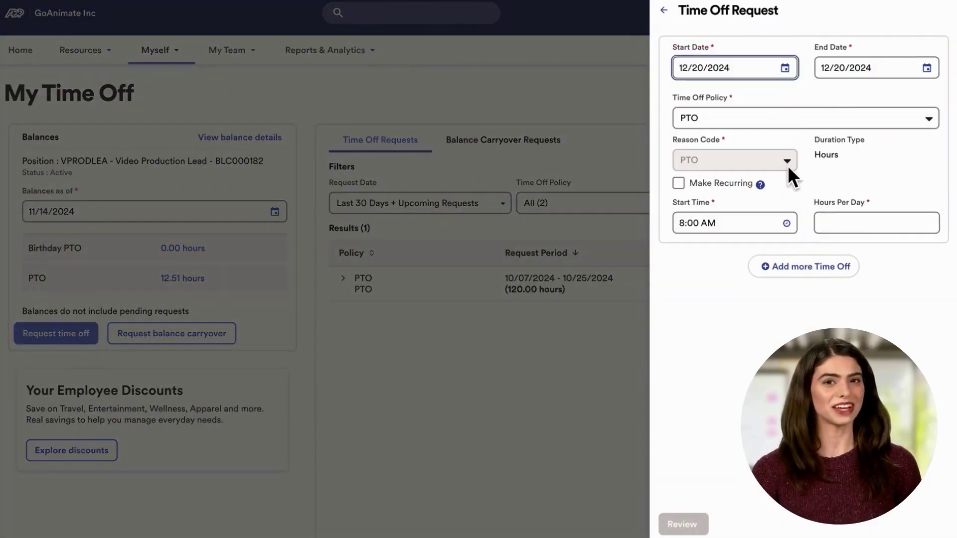
left_click(832, 222)
type("8")
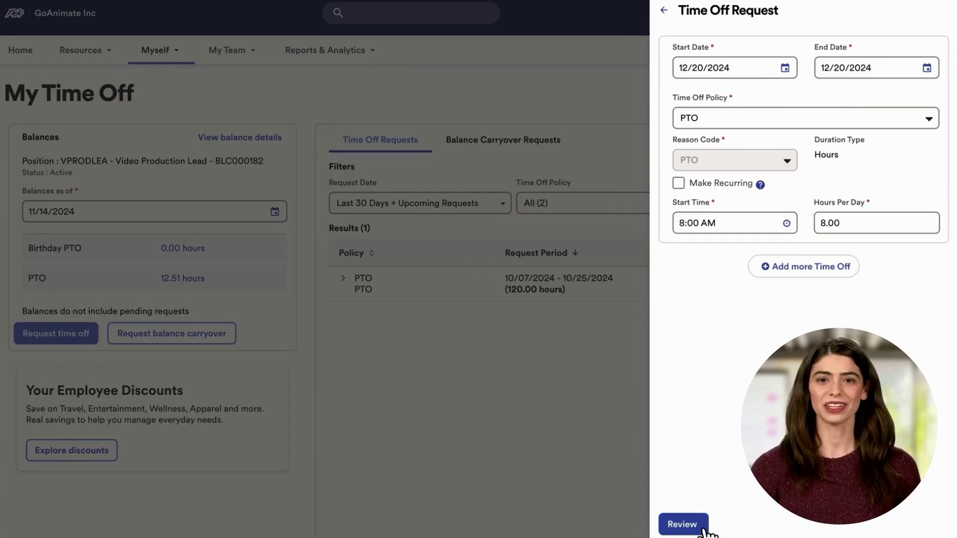
left_click(703, 528)
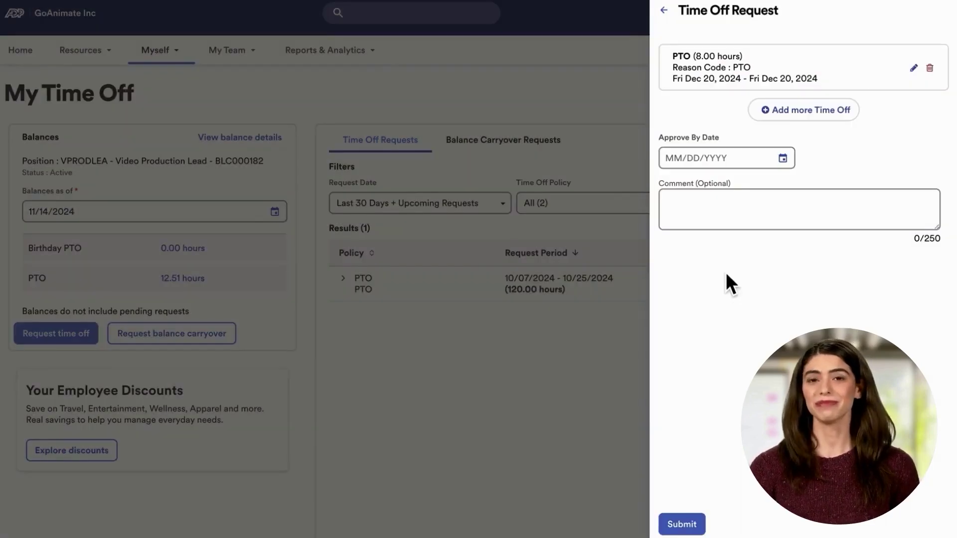
- Pick November 21 as the approve-by date and comment 'Doctor's appointment.'
left_click(786, 158)
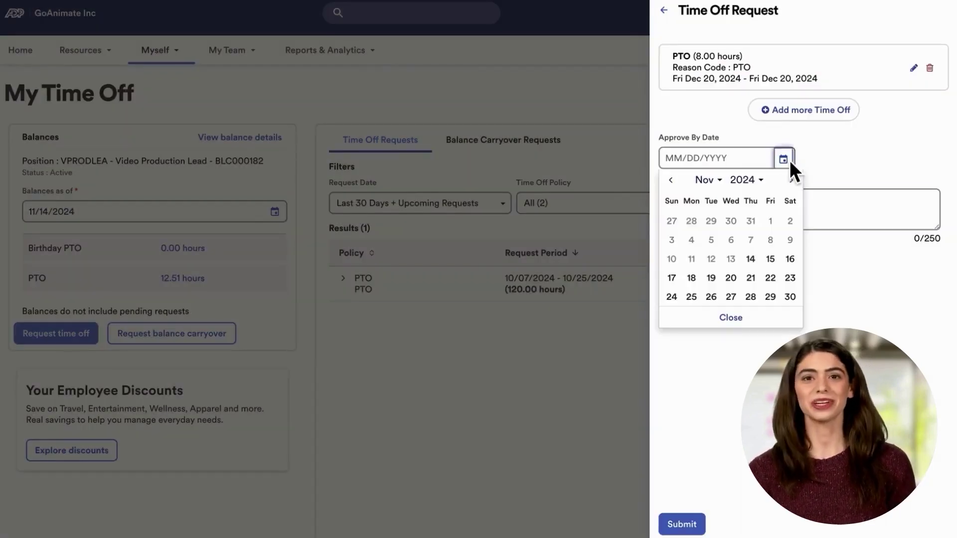
left_click(750, 278)
left_click(686, 222)
type("Doctor's ")
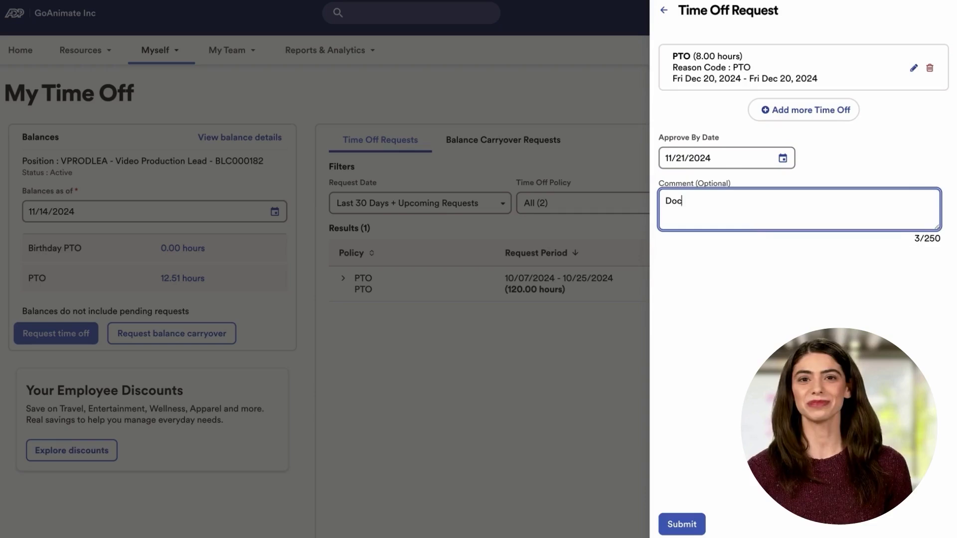
type("appointment.")
left_click(892, 163)
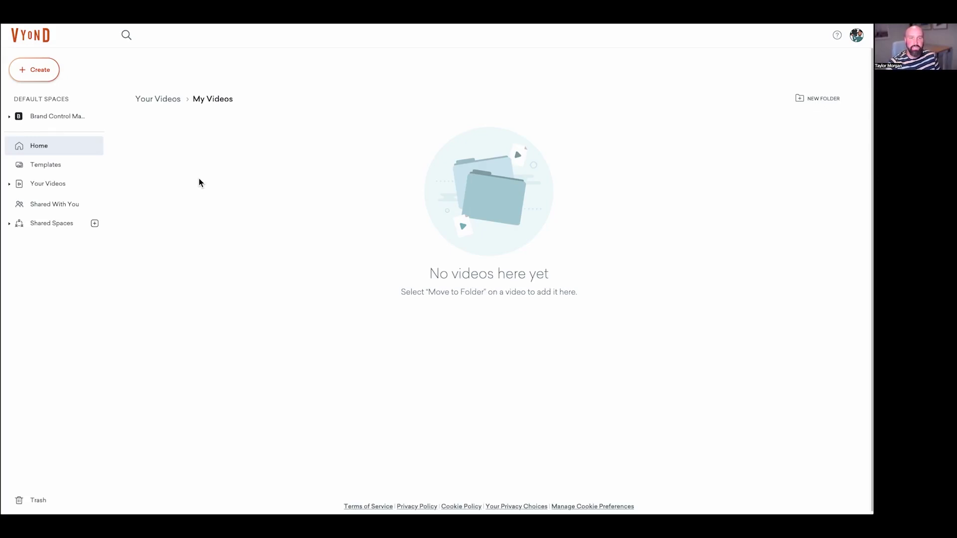
- Create an AI Avatars video, paging through the carousel to choose Laura - Office
left_click(40, 73)
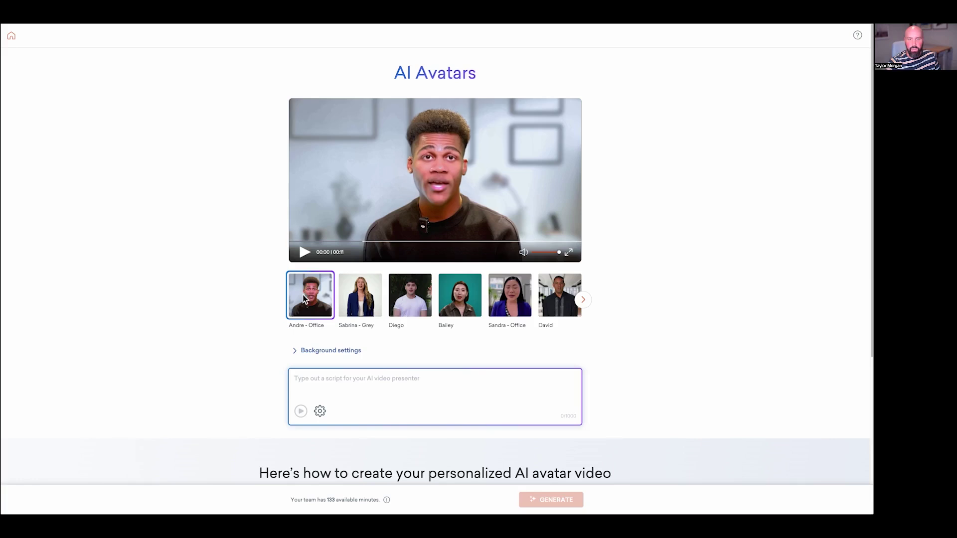
left_click(584, 301)
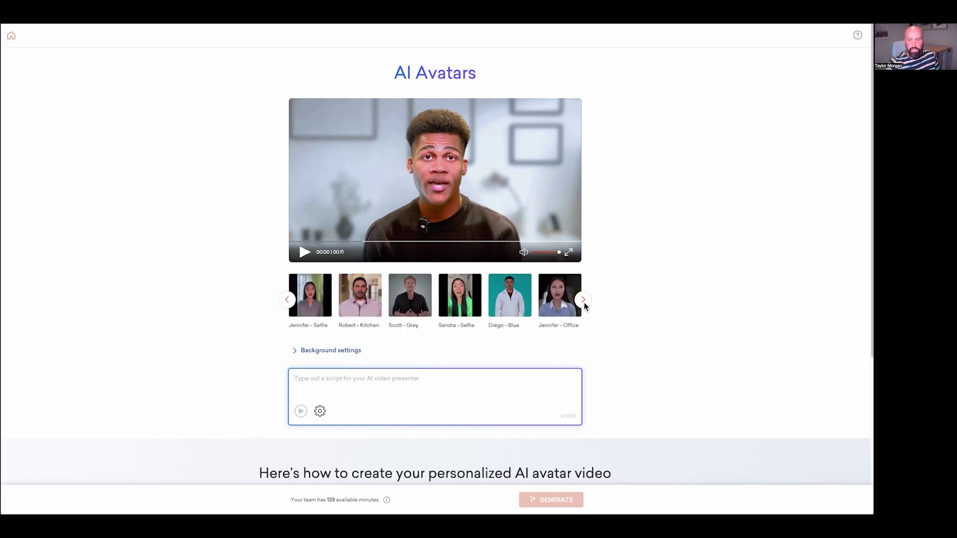
left_click(584, 302)
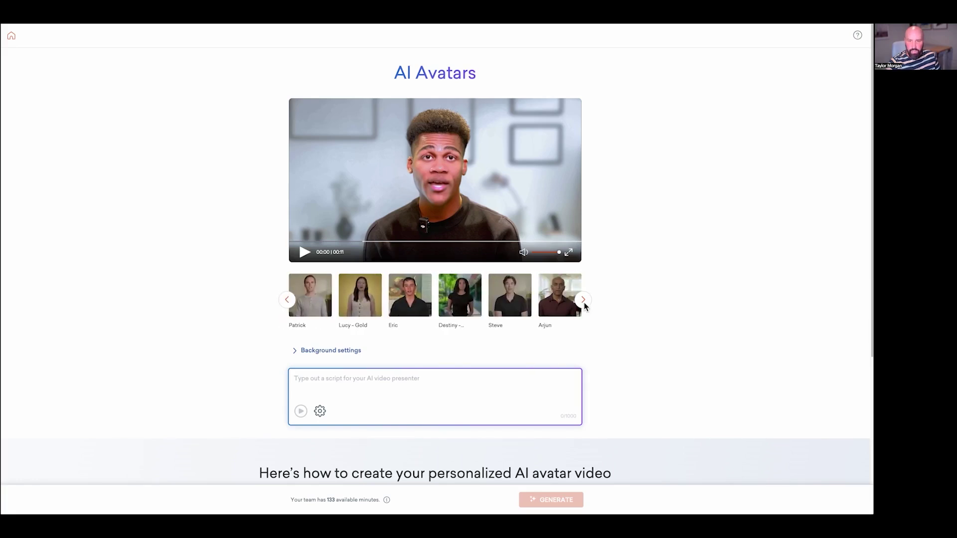
left_click(584, 302)
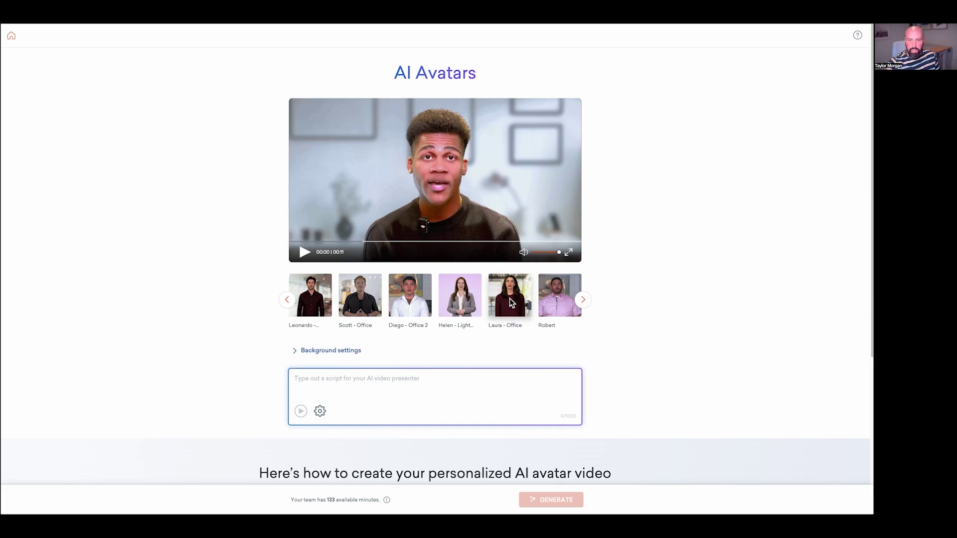
left_click(509, 298)
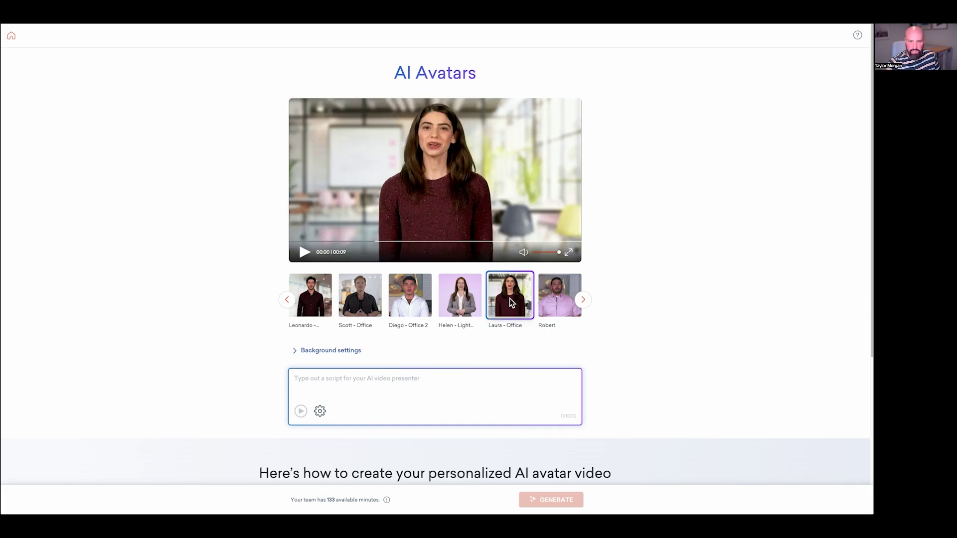
left_click(365, 385)
- Paste the PTO script, select the Female - Tilda C. voice, and generate the avatar video
key("ctrl+v")
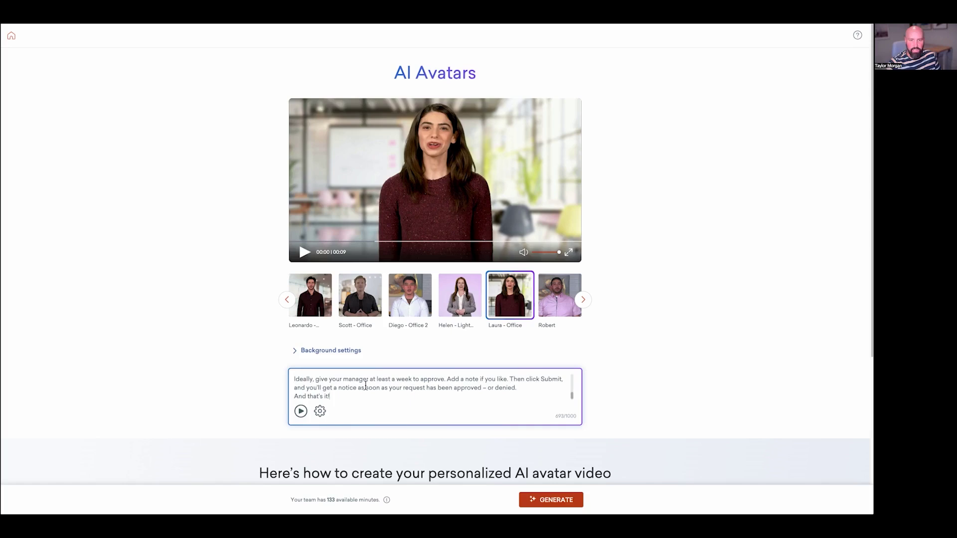
left_click(318, 414)
scroll(317, 417, "down", 2)
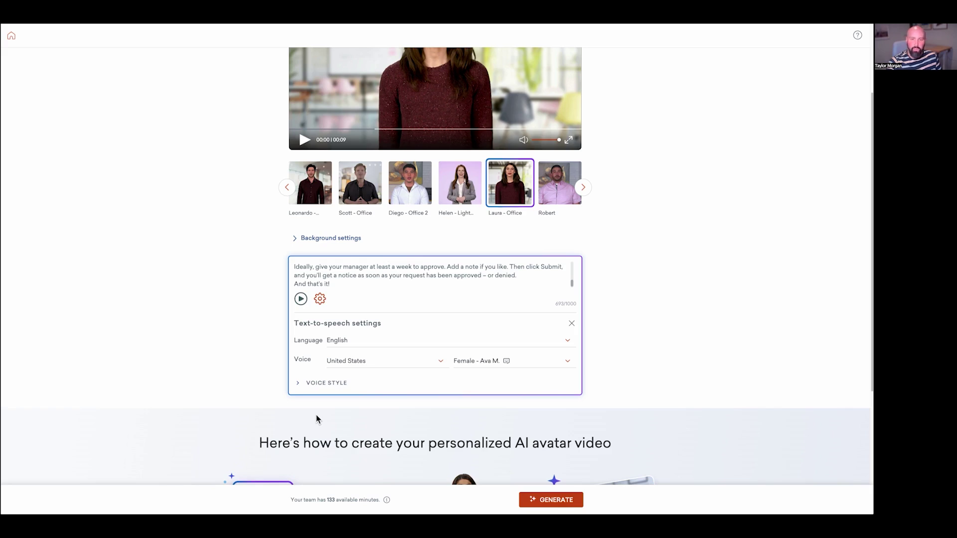
left_click(568, 362)
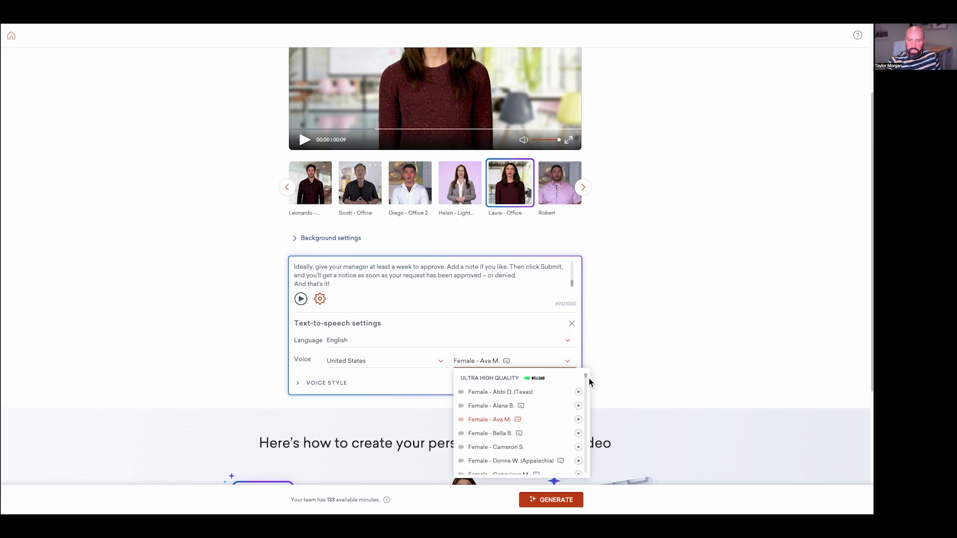
left_click_drag(587, 378, 587, 385)
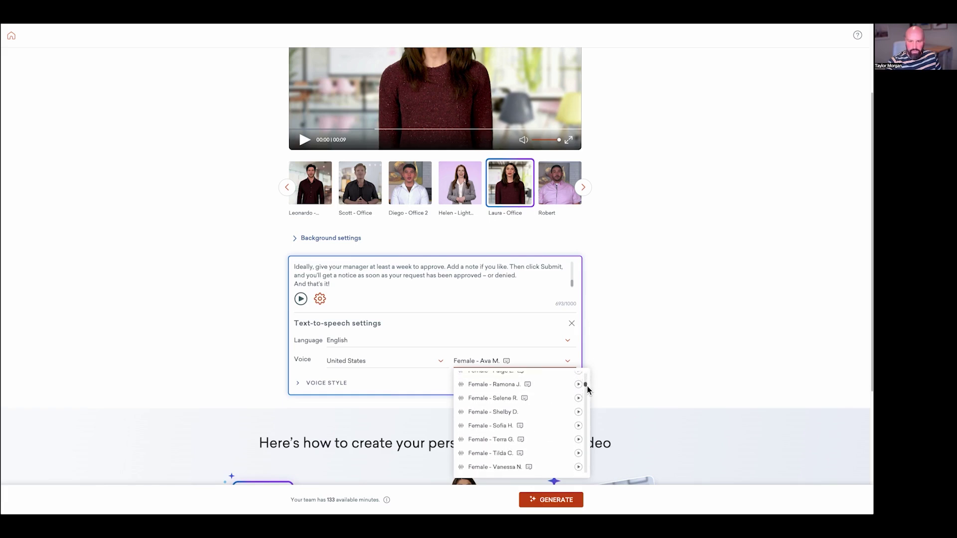
left_click(505, 454)
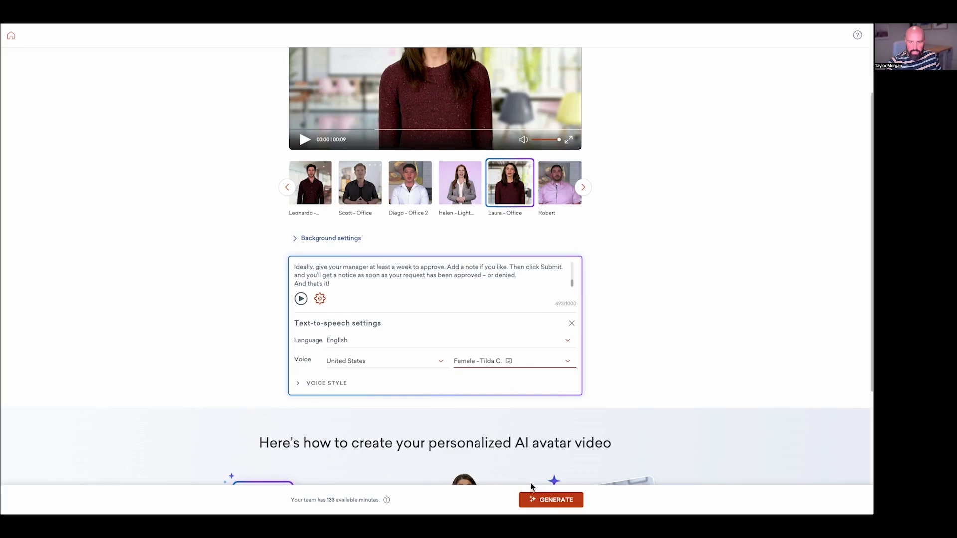
left_click(545, 499)
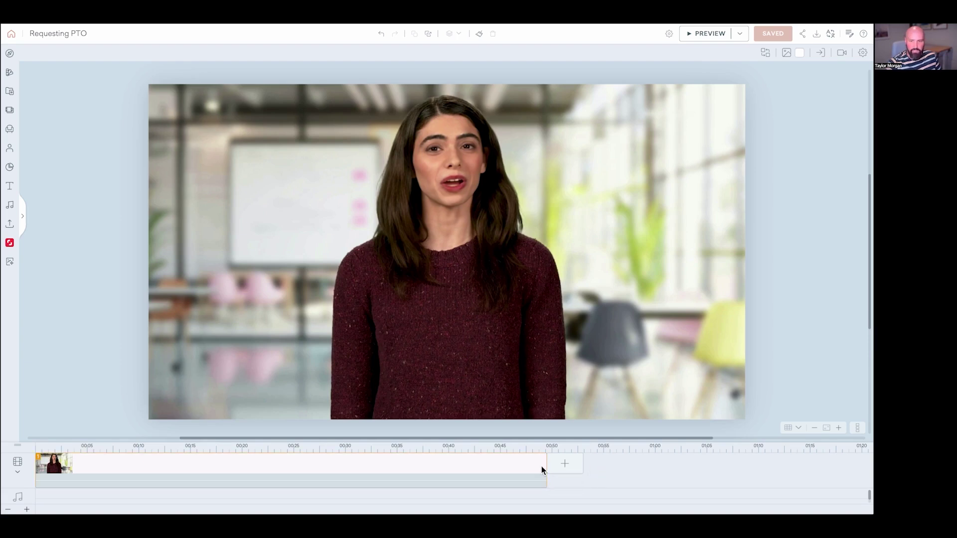
left_click_drag(548, 470, 76, 471)
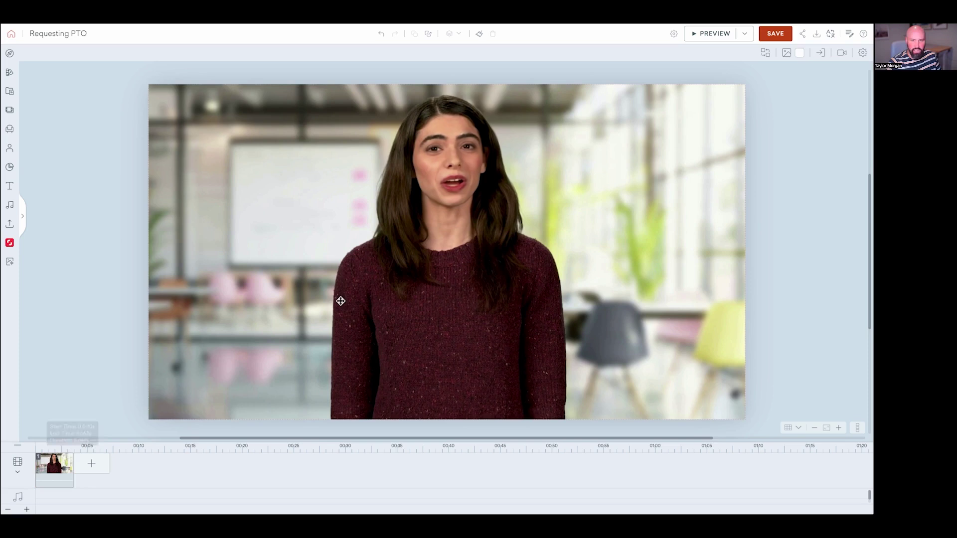
left_click(341, 301)
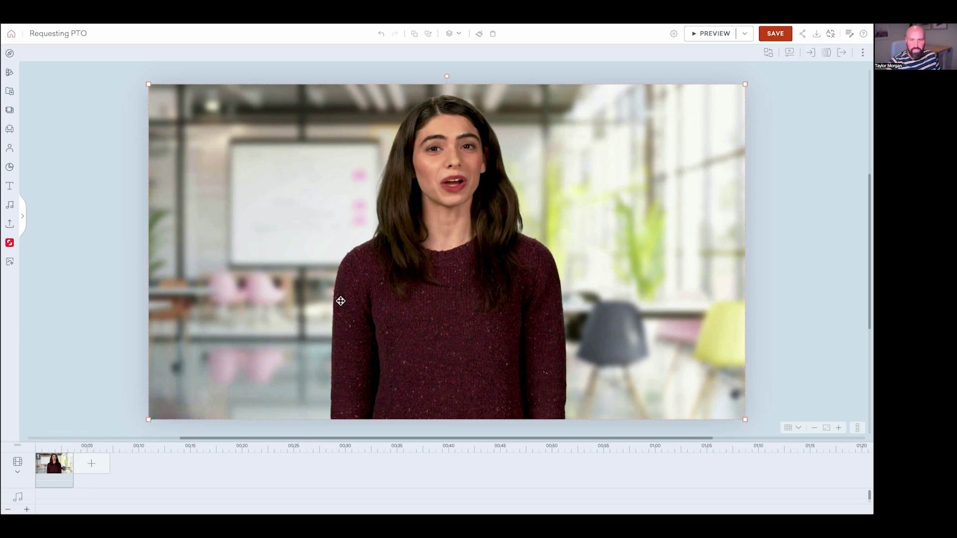
left_click_drag(340, 301, 321, 277)
- Add a dark circle prop, enlarge it over the presenter's head, and set its opacity to 0
left_click(15, 130)
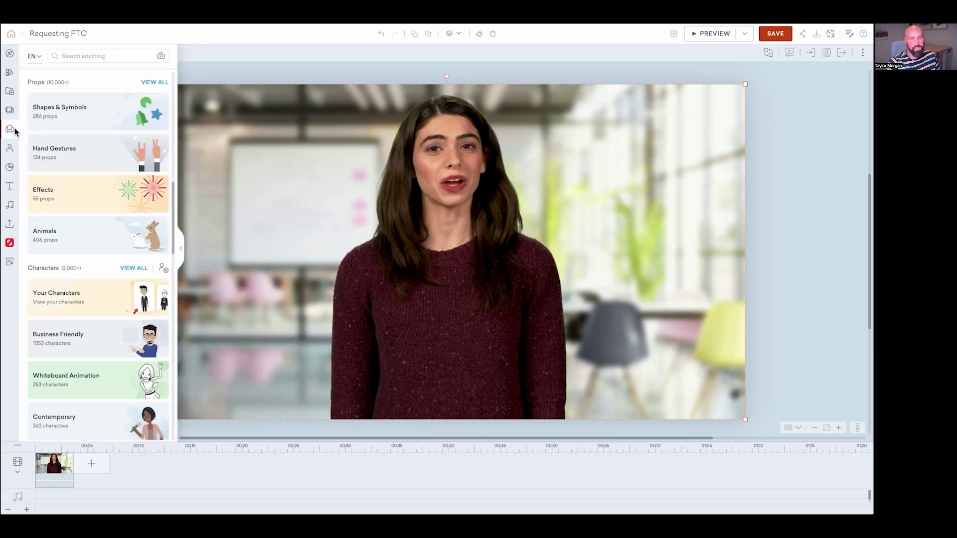
left_click(84, 56)
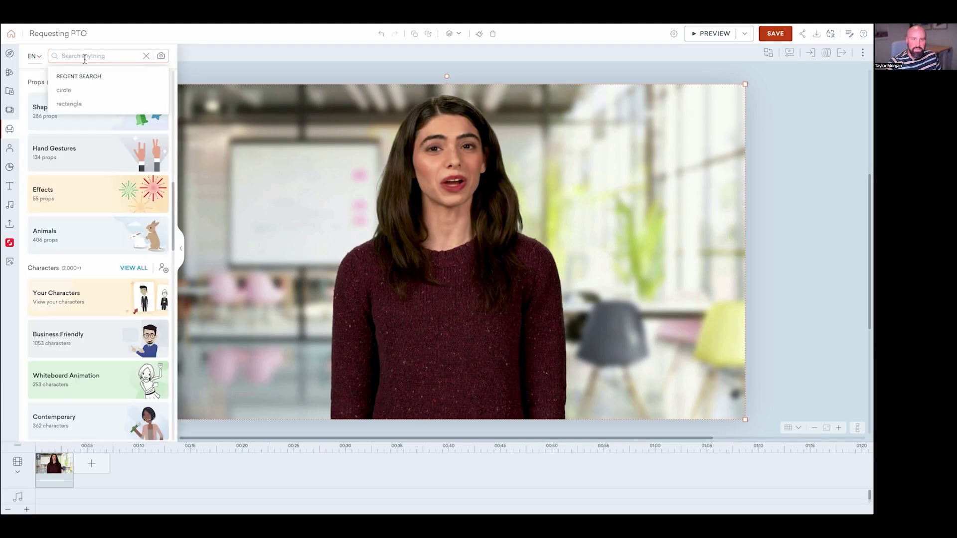
left_click(80, 91)
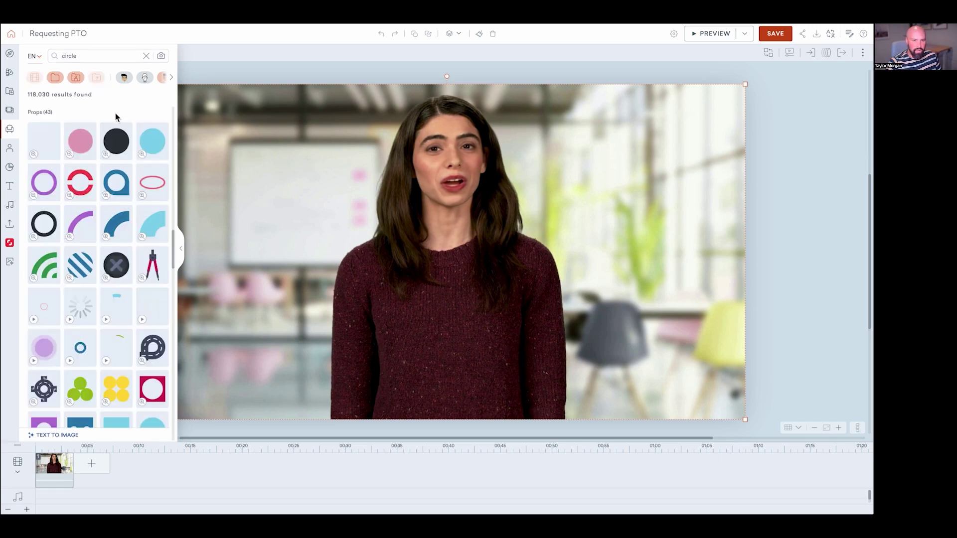
left_click(119, 144)
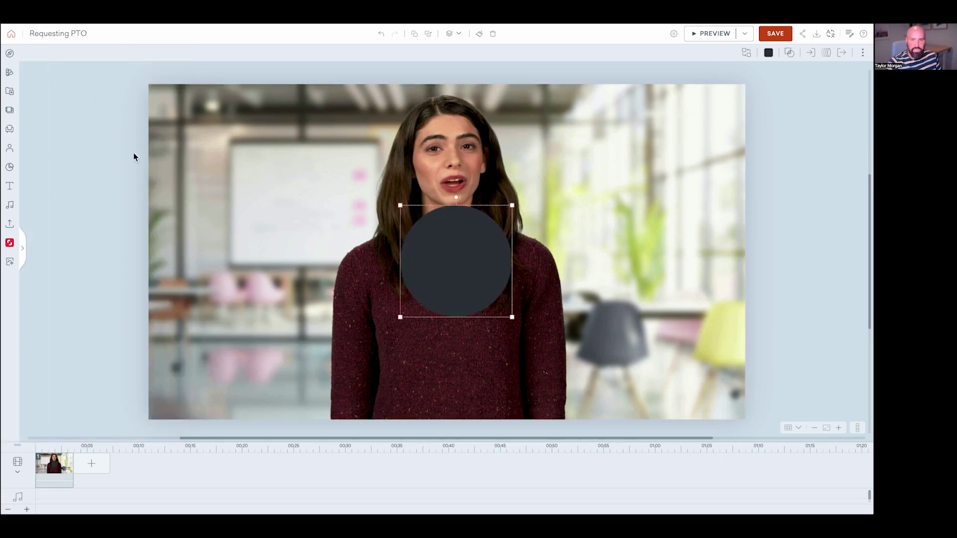
left_click_drag(513, 206, 540, 183)
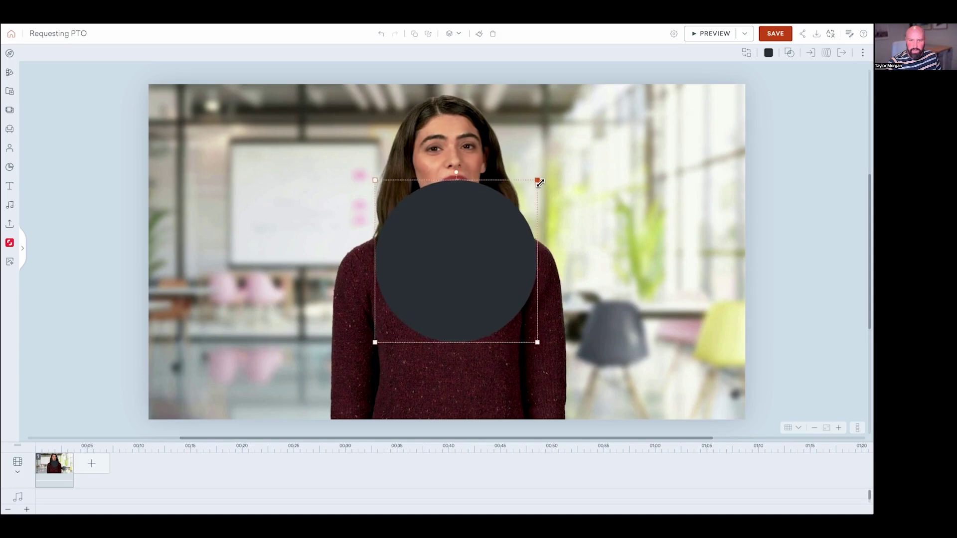
left_click_drag(483, 274, 473, 184)
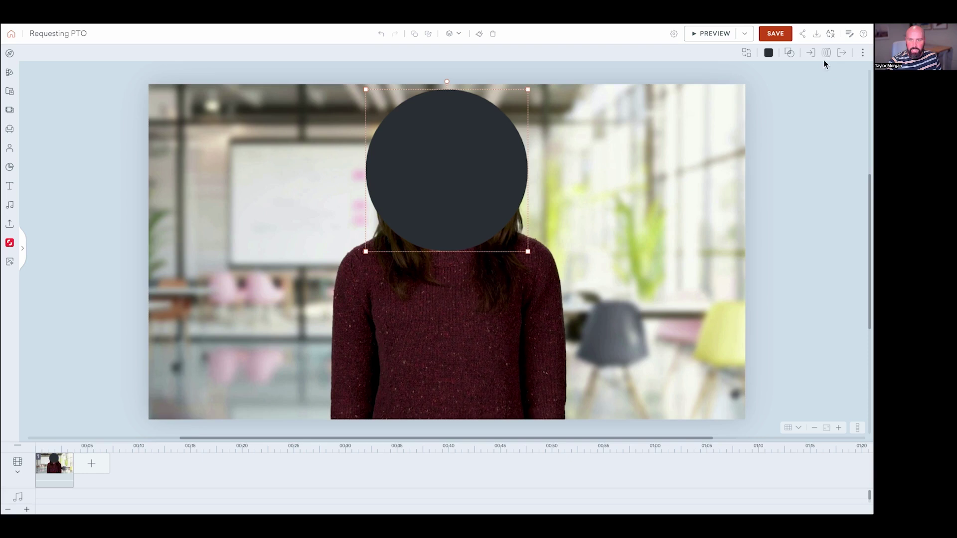
left_click(862, 53)
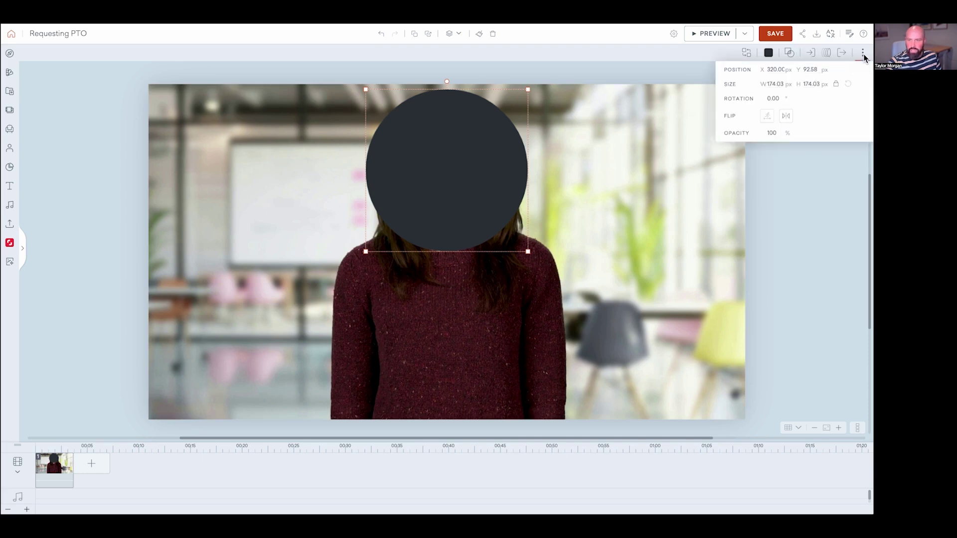
type("0")
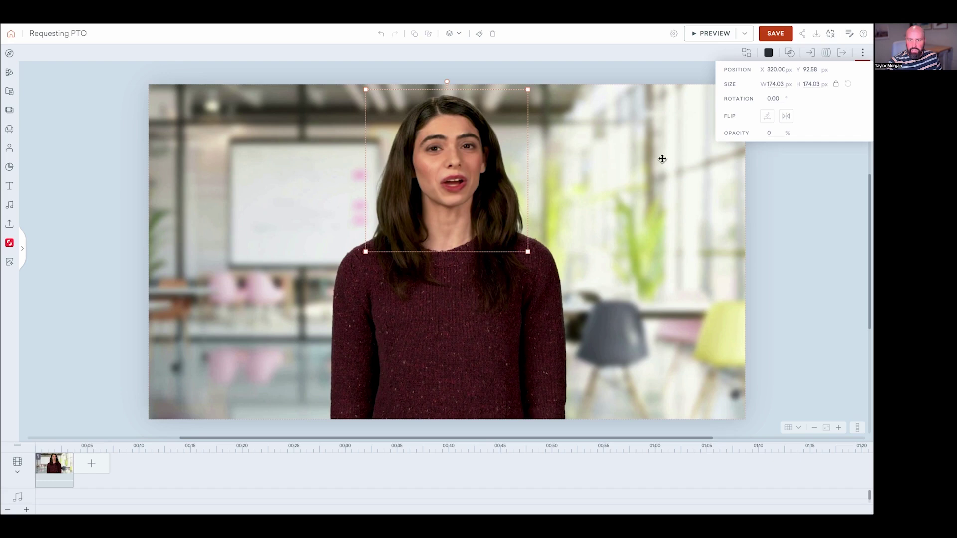
- Mask the presenter video with the circle, undoing an accidental move of the cut-out
left_click(646, 160)
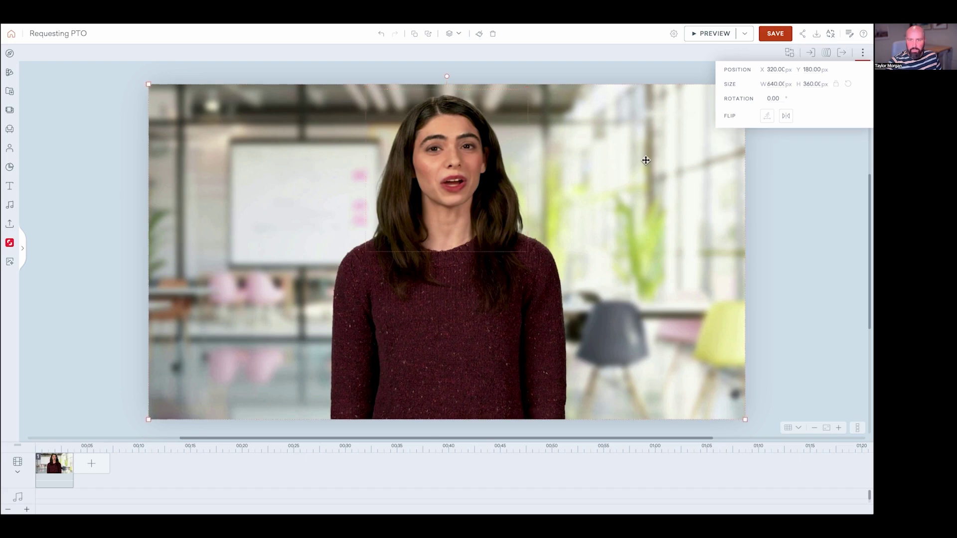
right_click(646, 160)
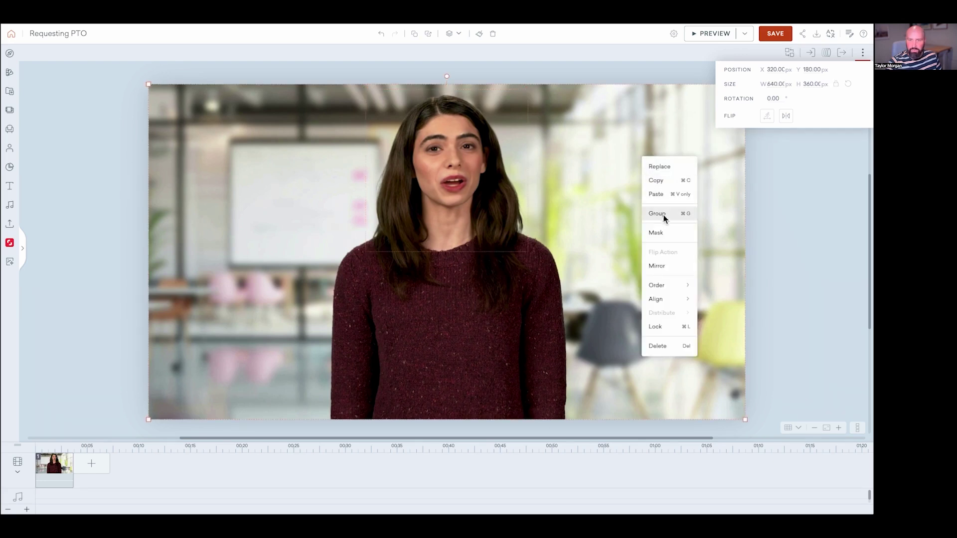
left_click(655, 233)
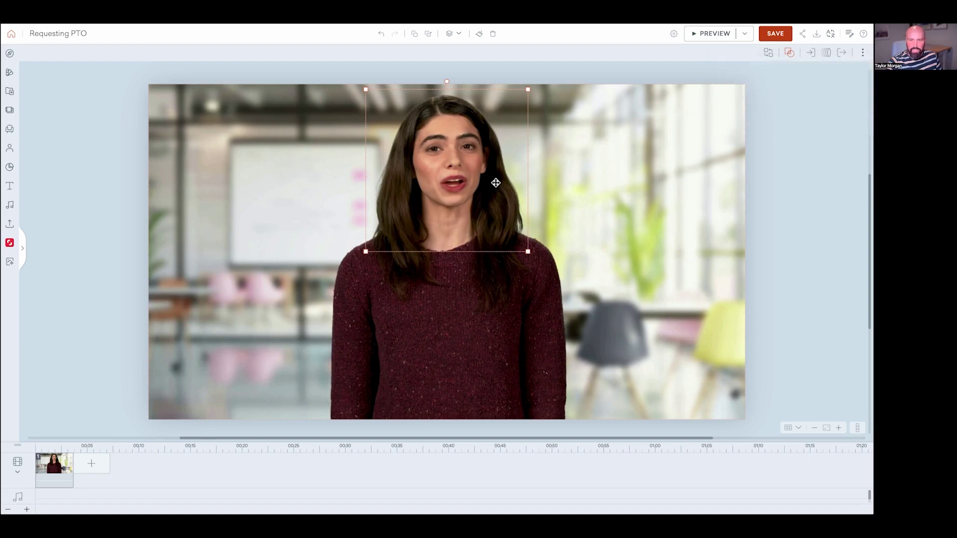
left_click_drag(447, 178, 603, 217)
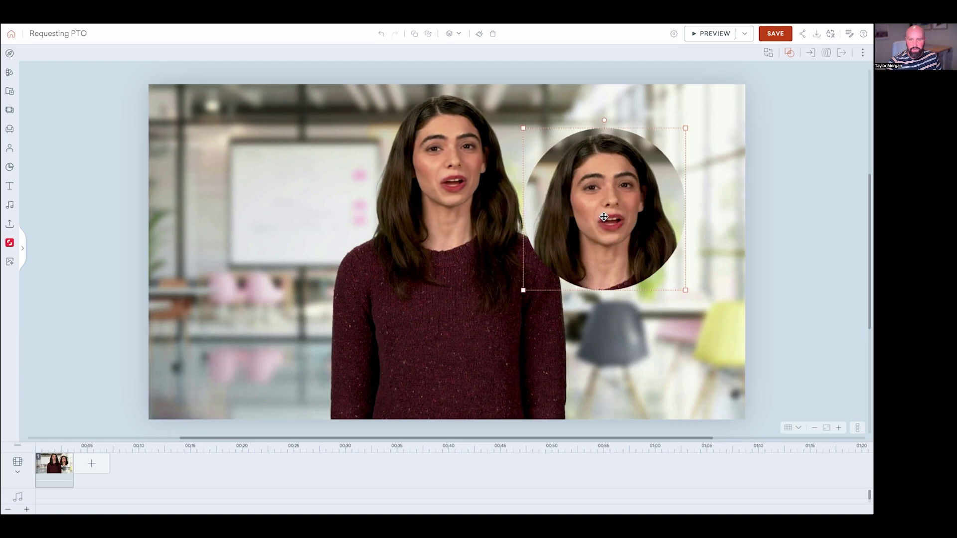
key("ctrl+z")
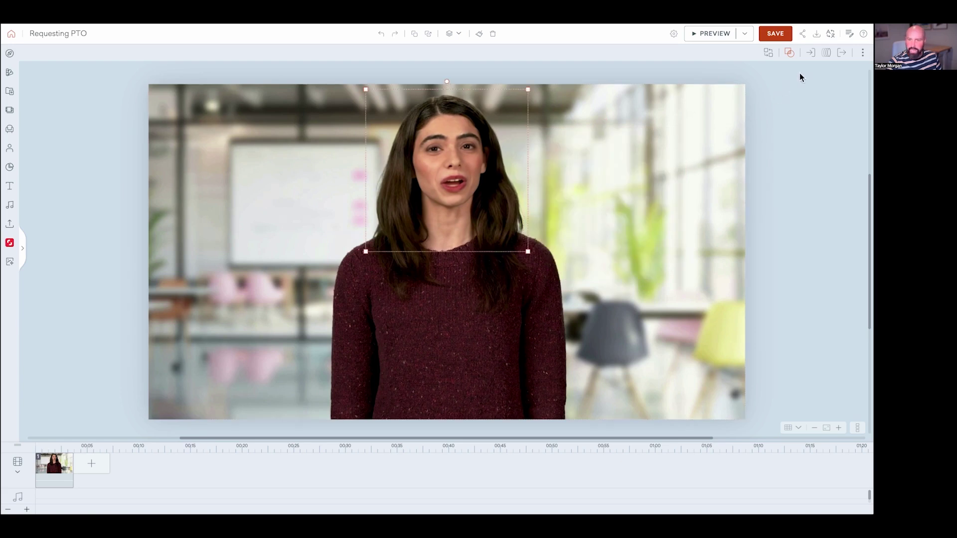
- Add a Line motion path ending small in the lower-right corner, delayed to about 2.9 seconds
left_click(825, 52)
left_click(785, 94)
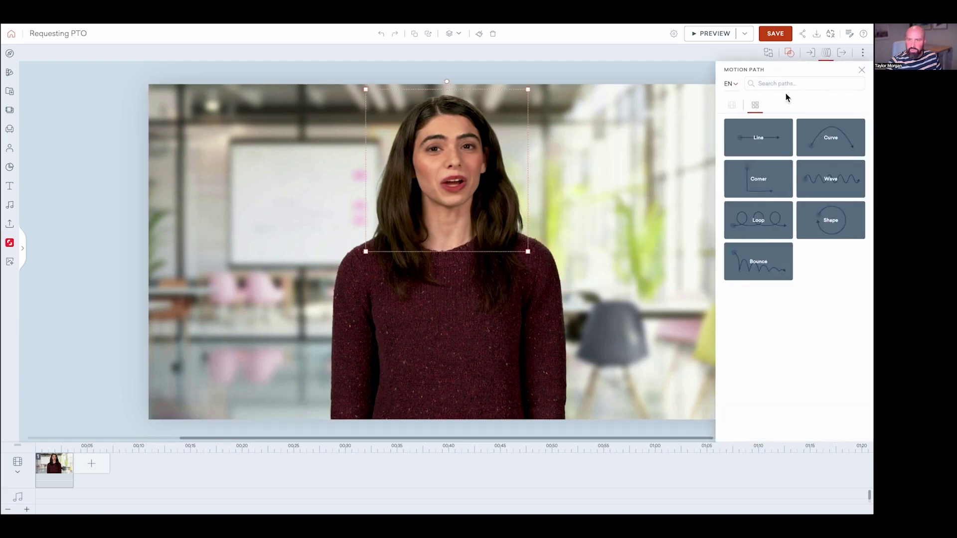
left_click(765, 132)
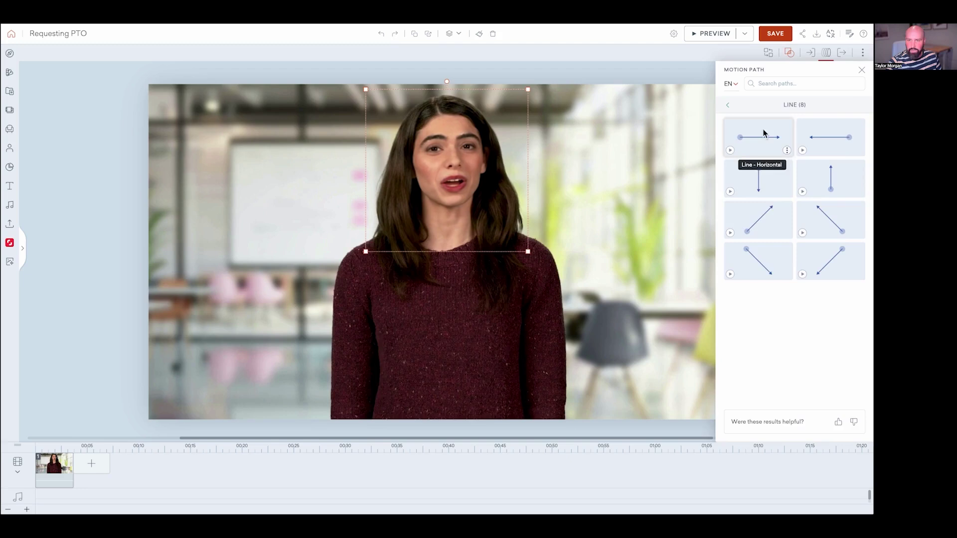
left_click(758, 179)
left_click_drag(485, 341, 702, 324)
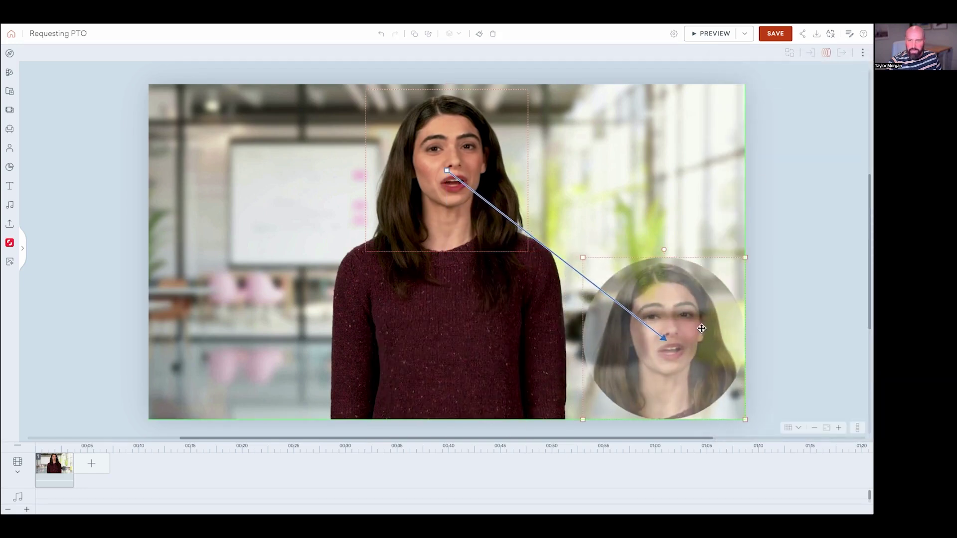
left_click_drag(746, 258, 726, 283)
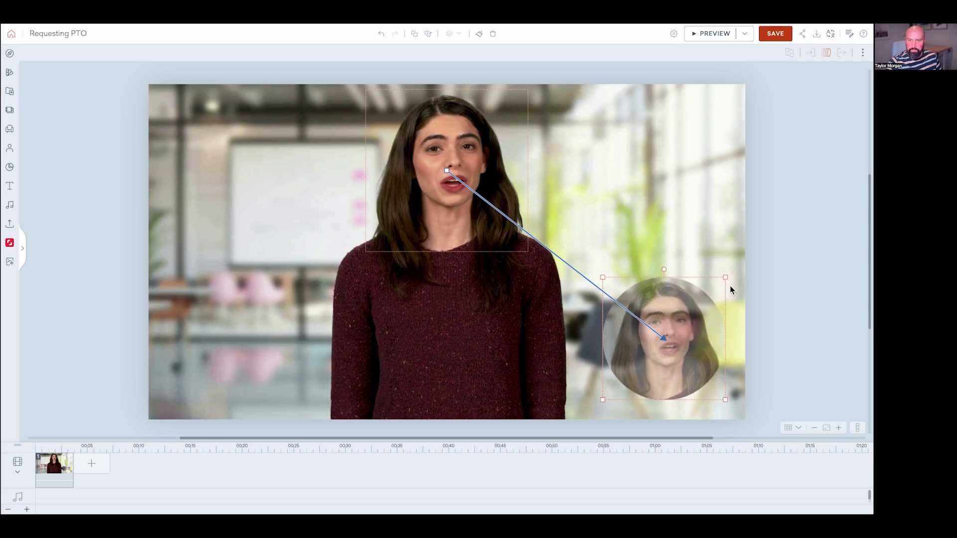
left_click_drag(703, 340, 714, 347)
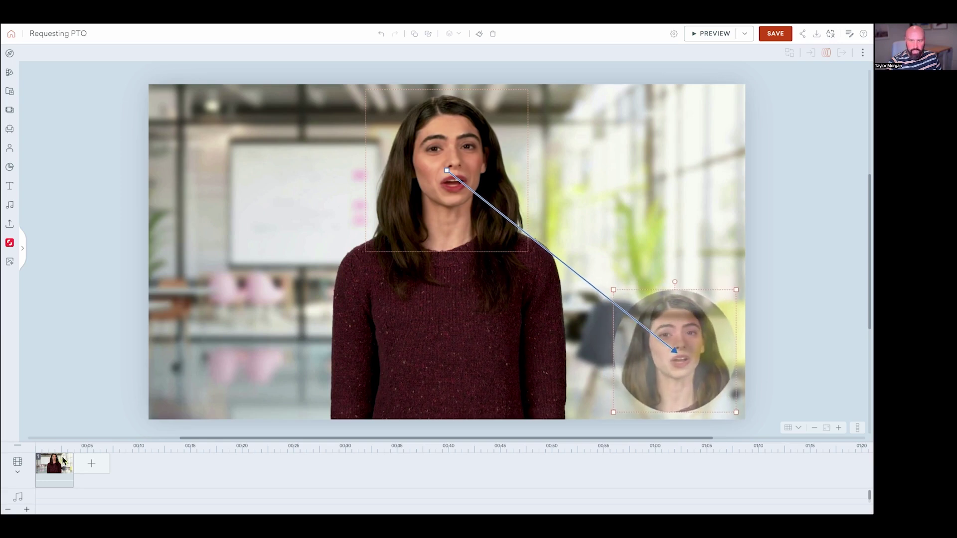
left_click(21, 472)
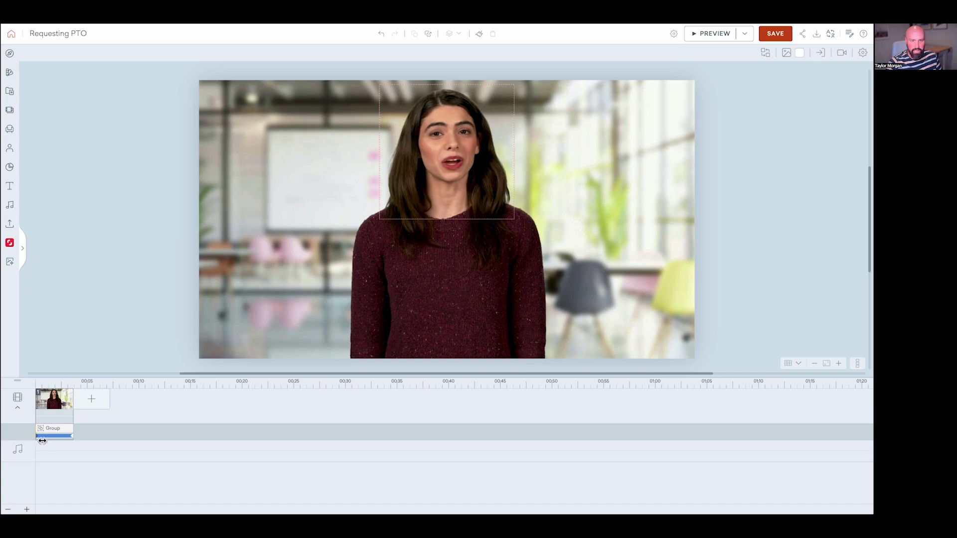
left_click_drag(43, 439, 73, 439)
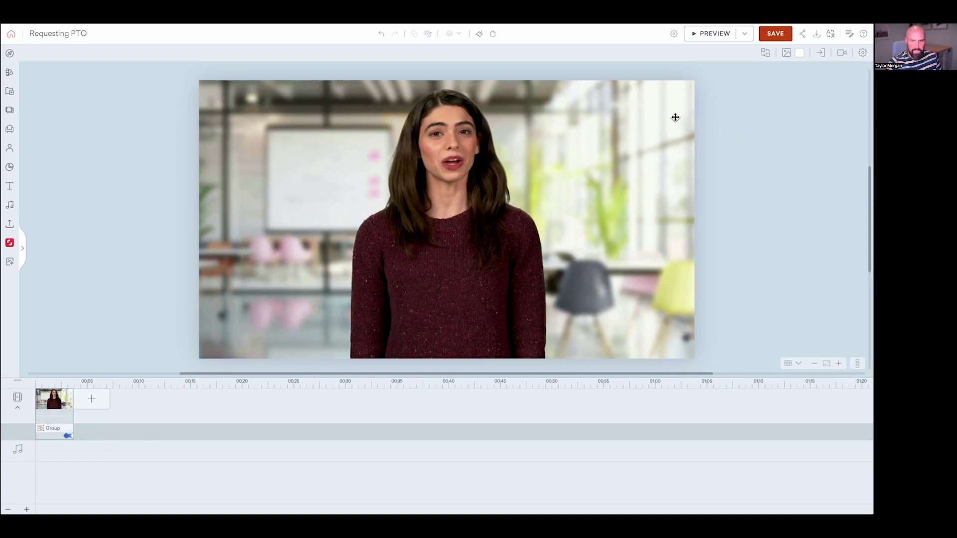
- Apply a Fade exit to the full-frame presenter video and trim it to end near 2.9 s
left_click(675, 117)
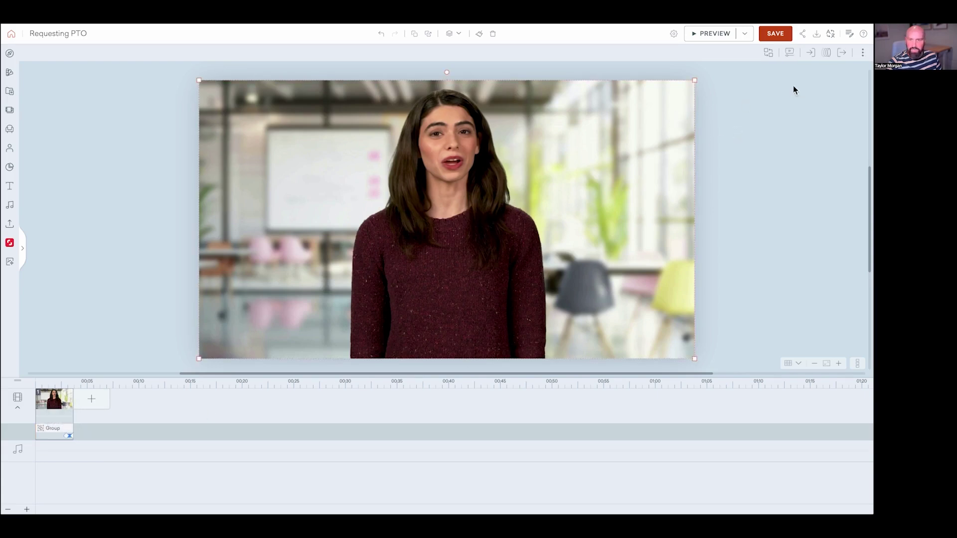
left_click(842, 53)
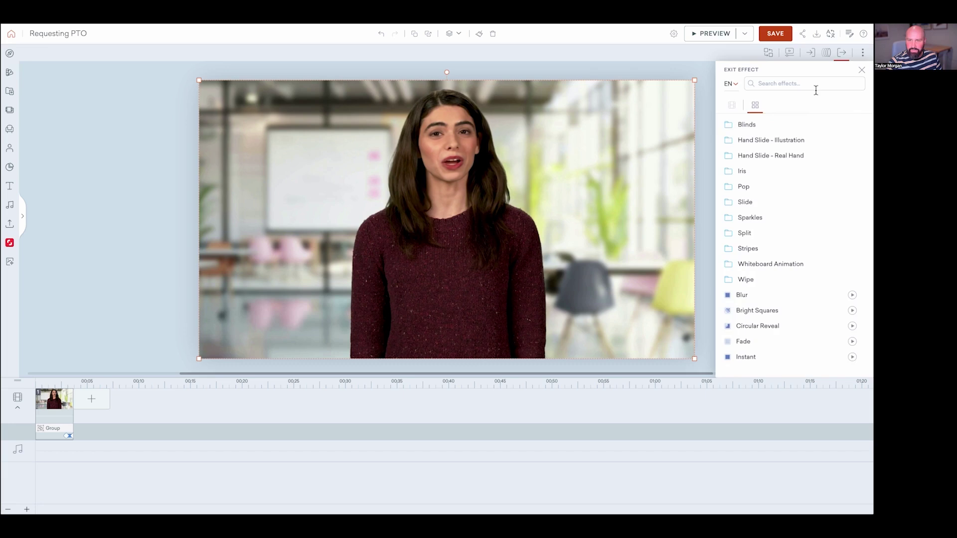
left_click(752, 342)
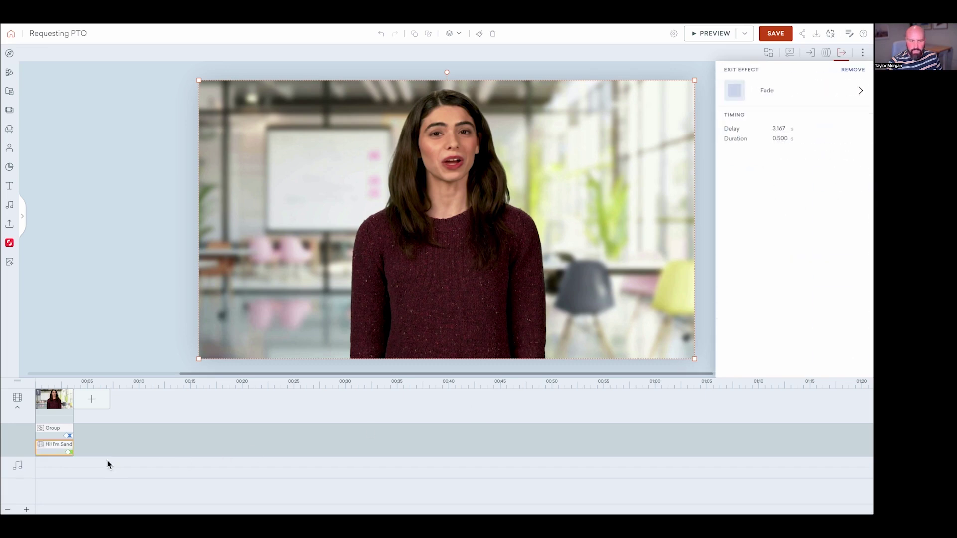
left_click_drag(72, 448, 69, 450)
- Add a Continue Last Scene scene and stretch it to about 11.7 seconds
left_click(92, 396)
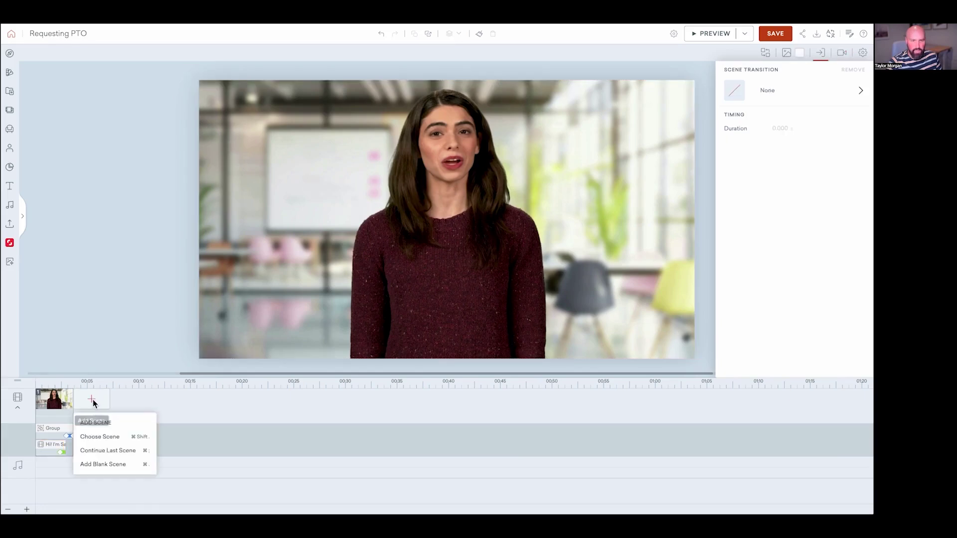
left_click(103, 449)
left_click_drag(110, 404, 198, 402)
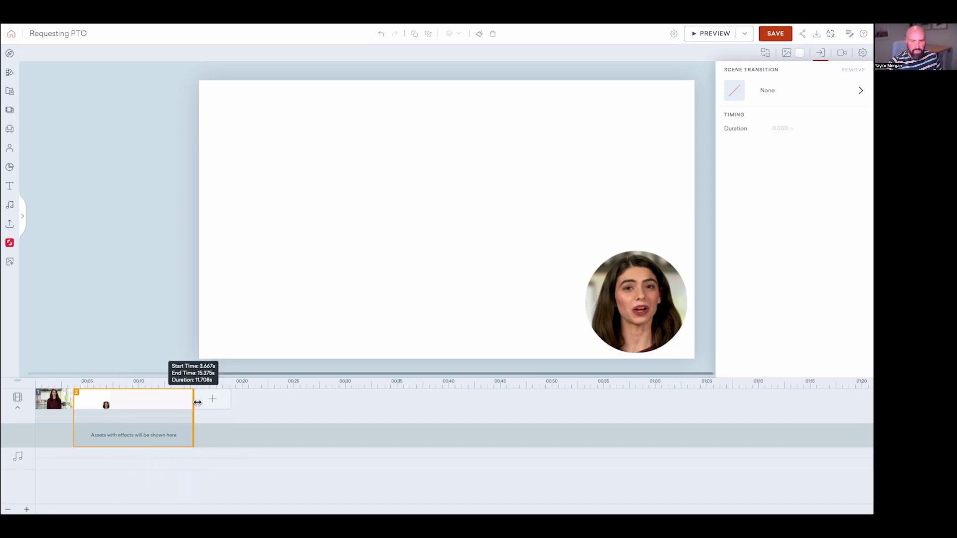
- Place the uploaded PTO screen recording in scene 2 and send it behind the presenter circle
left_click(11, 225)
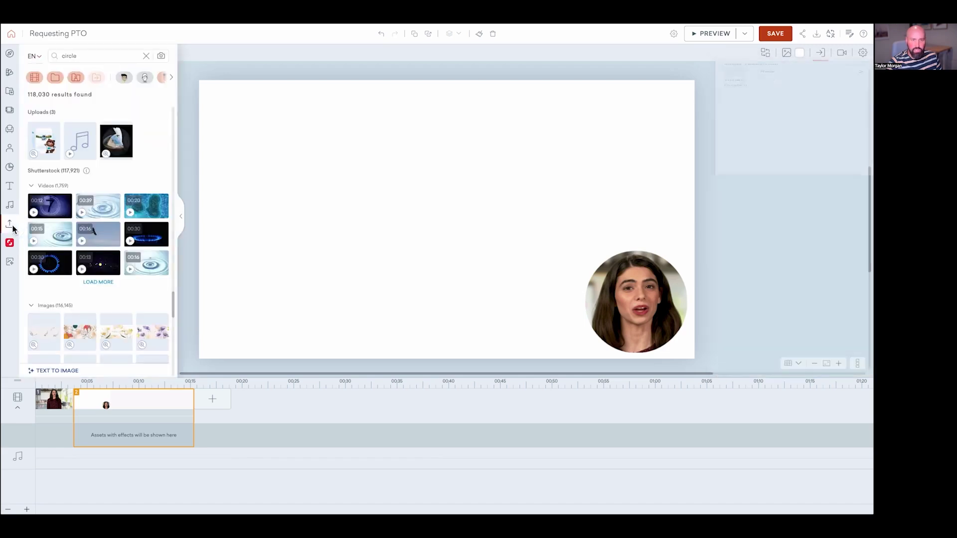
left_click(147, 57)
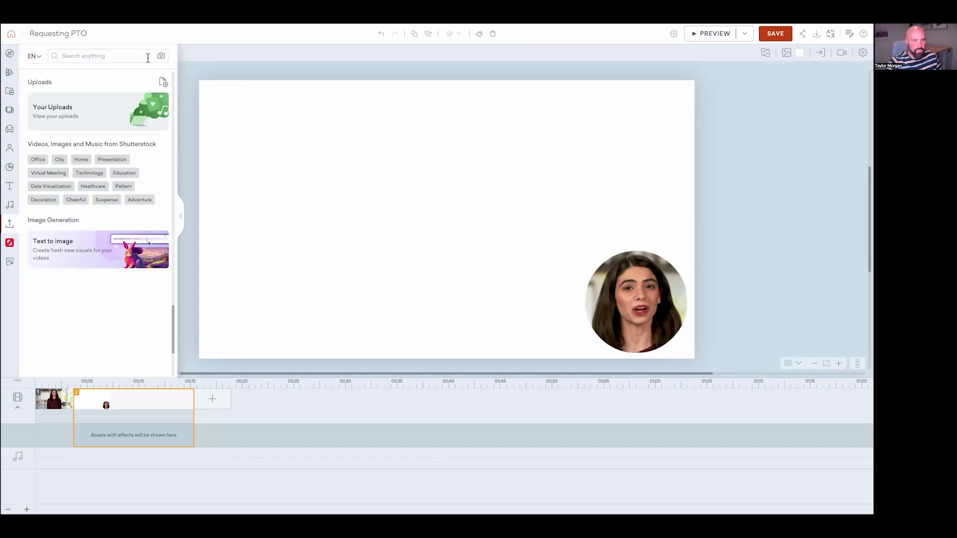
left_click(77, 115)
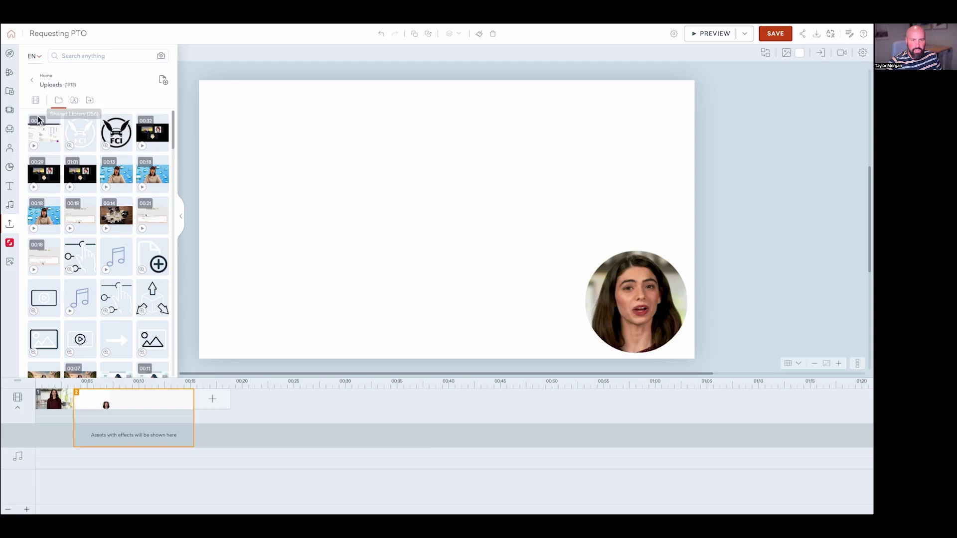
left_click(49, 136)
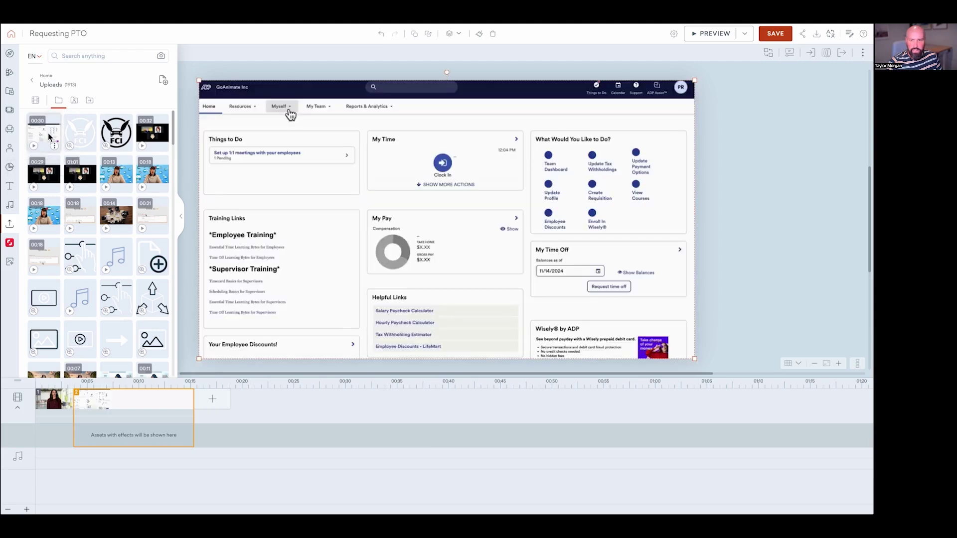
right_click(244, 189)
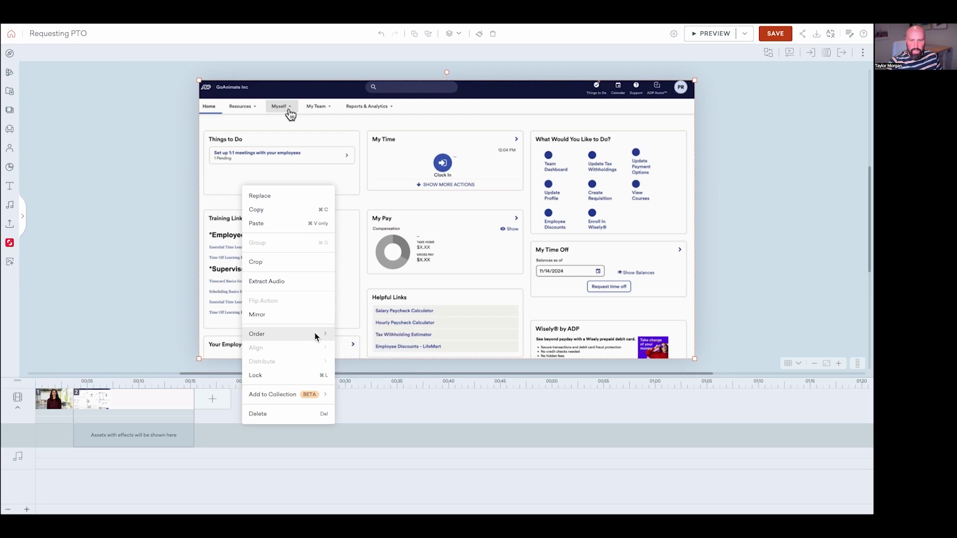
mouse_move(315, 332)
left_click(375, 379)
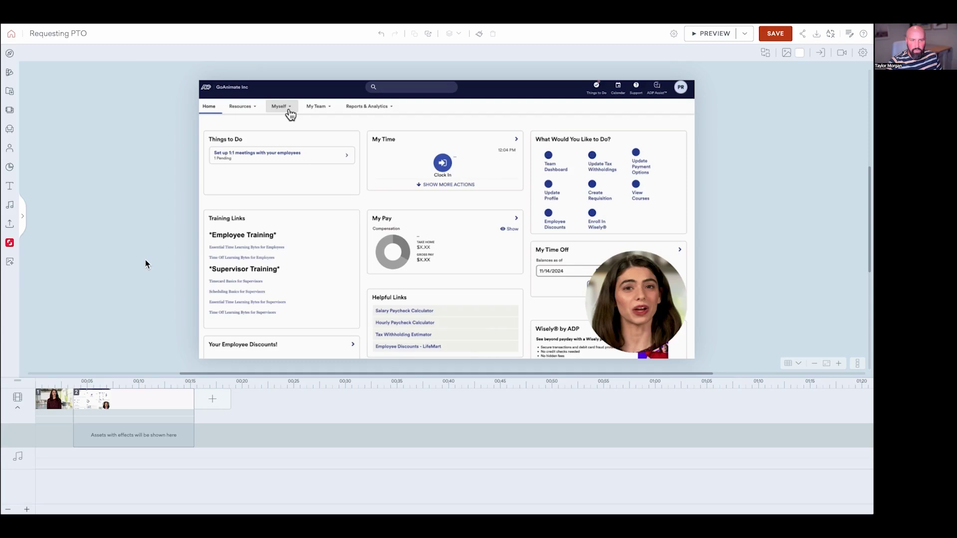
- Add the orange rectangle prop and resize it to cover the whole screenshot
left_click(14, 129)
left_click(92, 57)
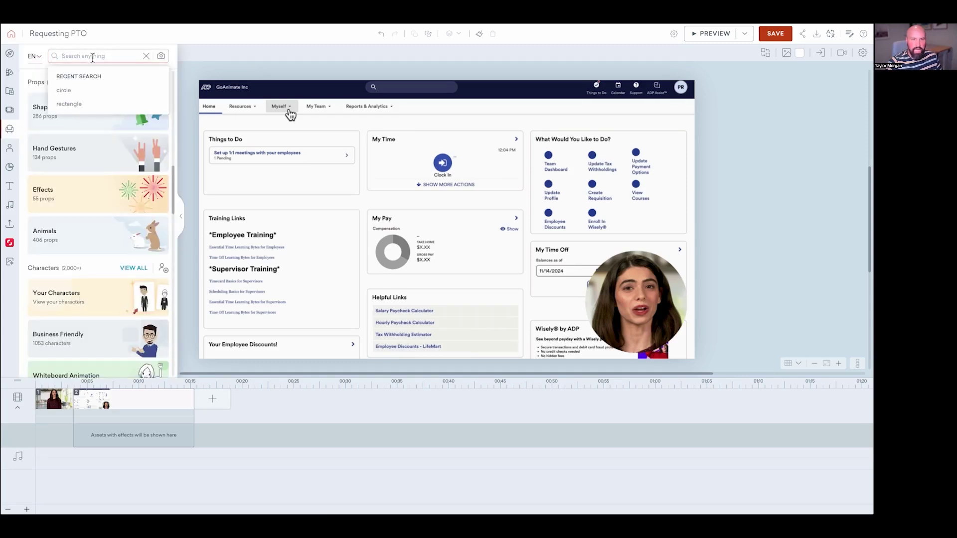
left_click(76, 105)
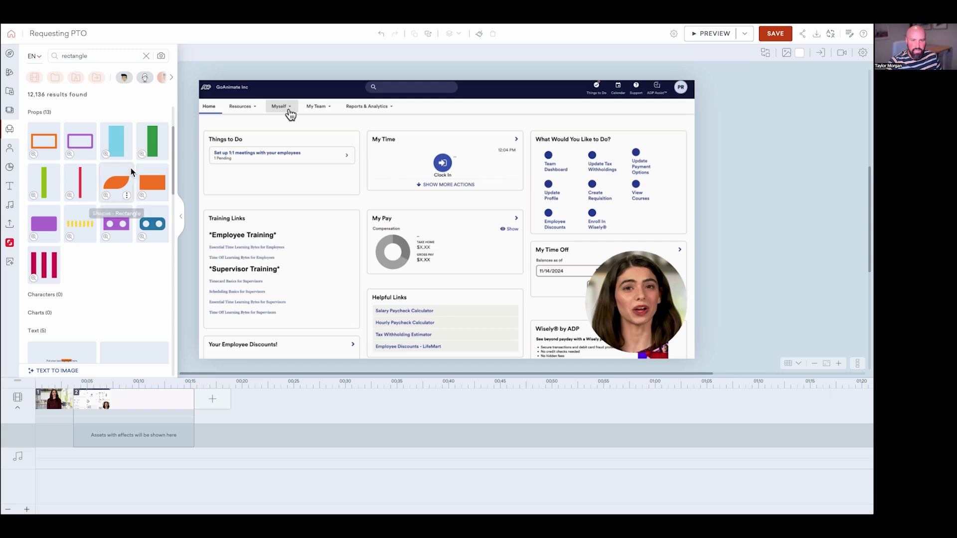
left_click(153, 183)
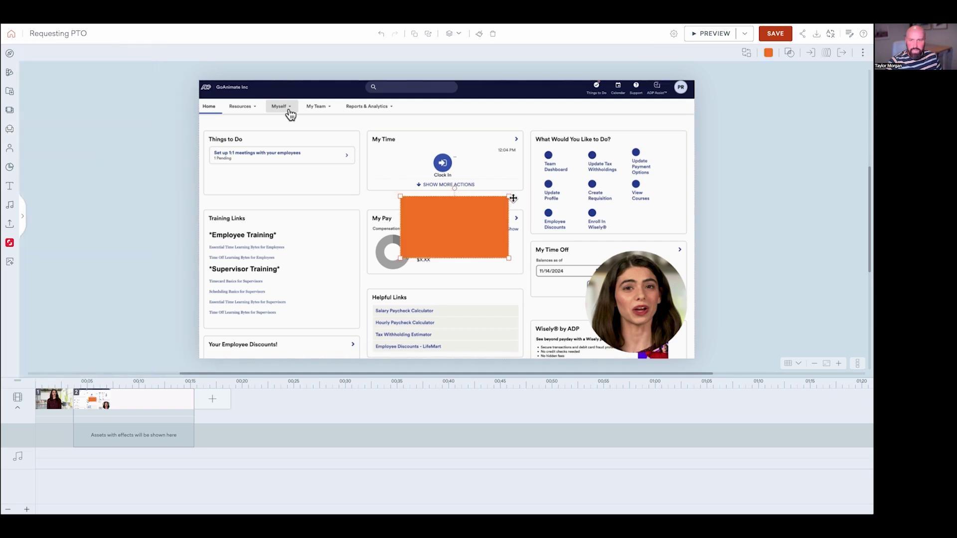
left_click_drag(509, 196, 703, 85)
left_click_drag(581, 185, 572, 184)
left_click_drag(693, 80, 713, 75)
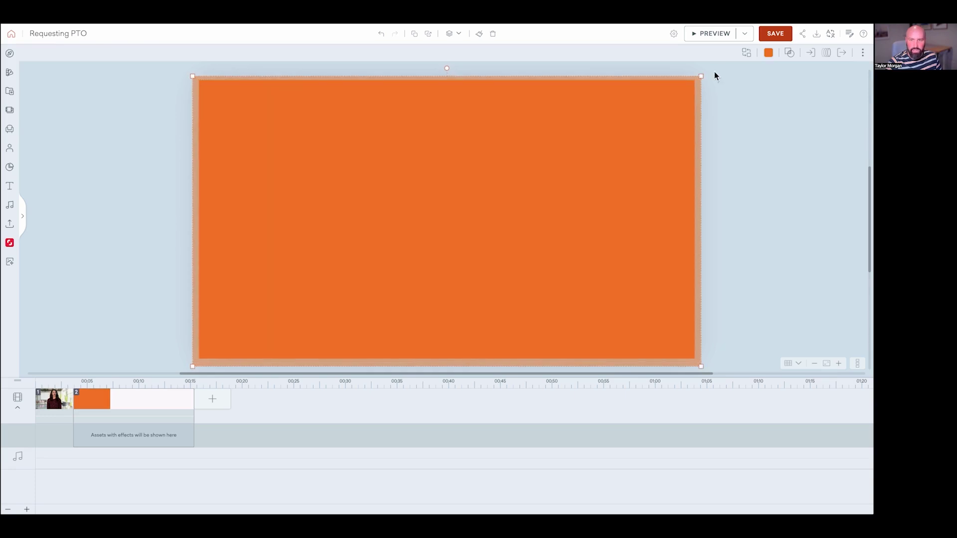
- Colour the rectangle dark navy #16436E and set its opacity to 80
left_click(768, 53)
left_click_drag(791, 112, 792, 113)
left_click(775, 113)
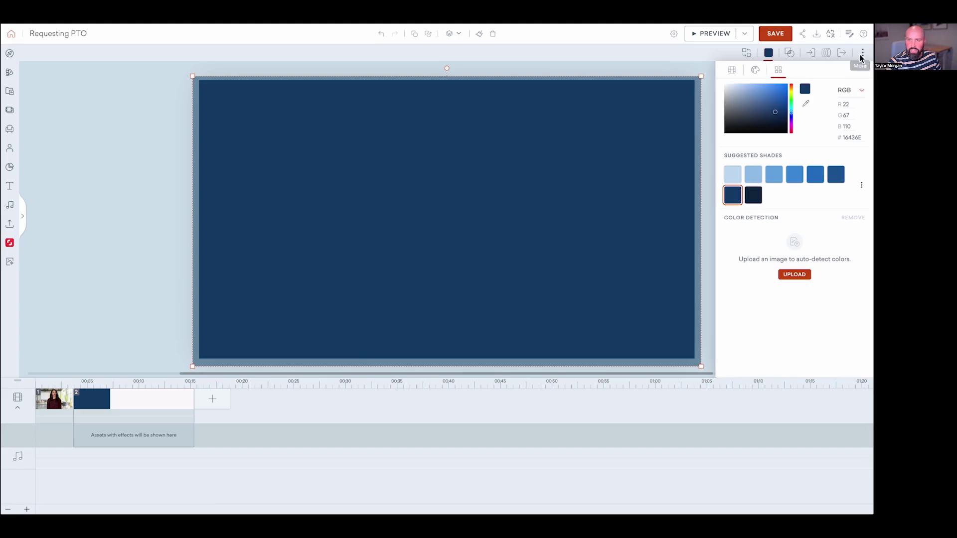
left_click(862, 52)
left_click(779, 134)
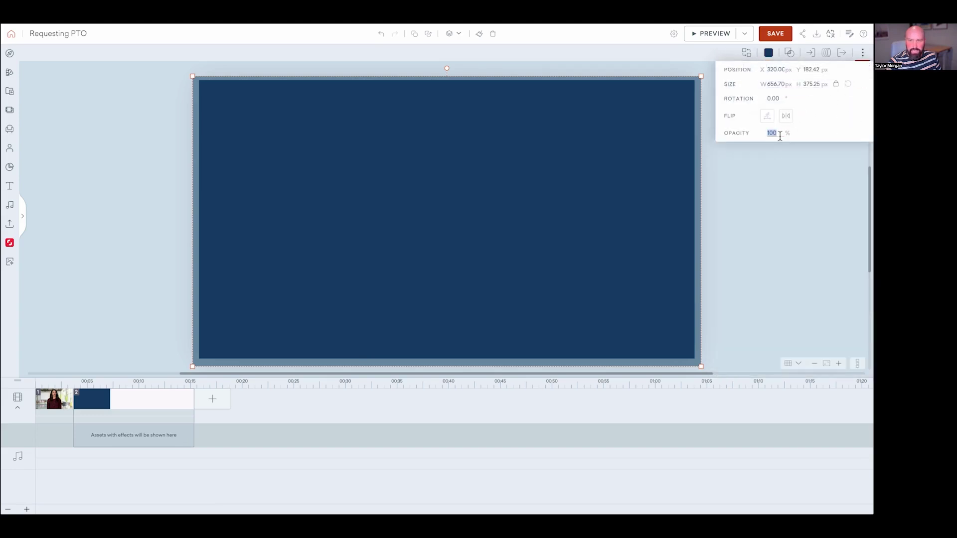
type("80")
key("Return")
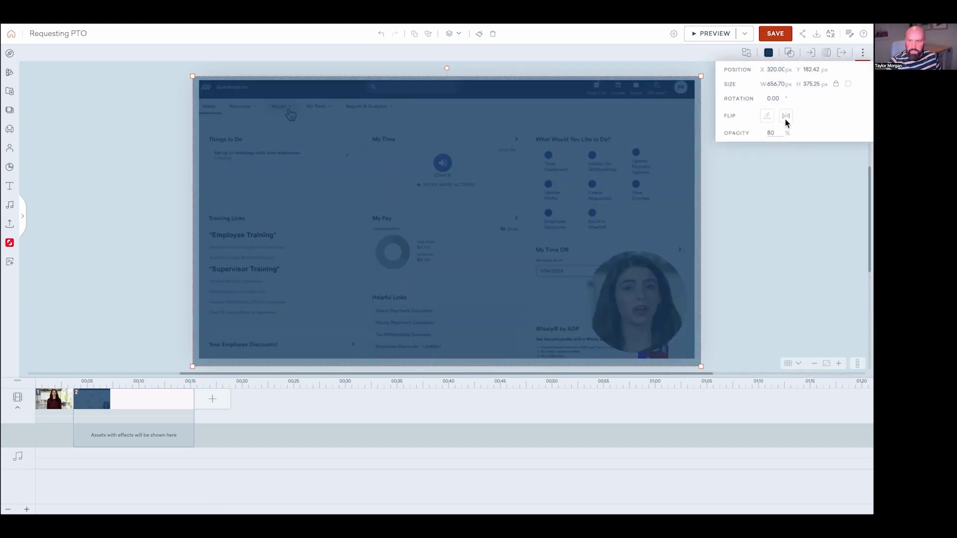
left_click(810, 52)
- Give the navy overlay a Fade enter effect and a Fade exit effect
left_click(798, 92)
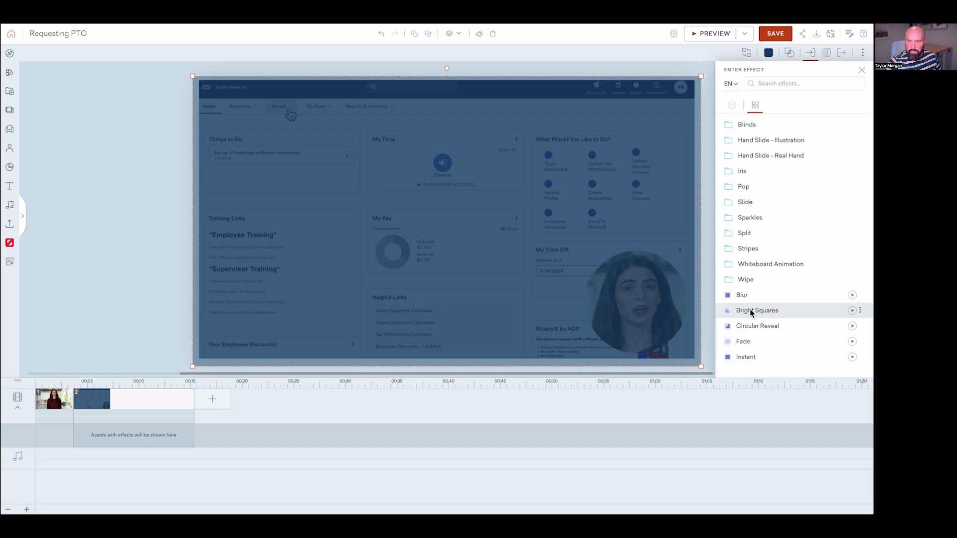
left_click(761, 342)
left_click(841, 53)
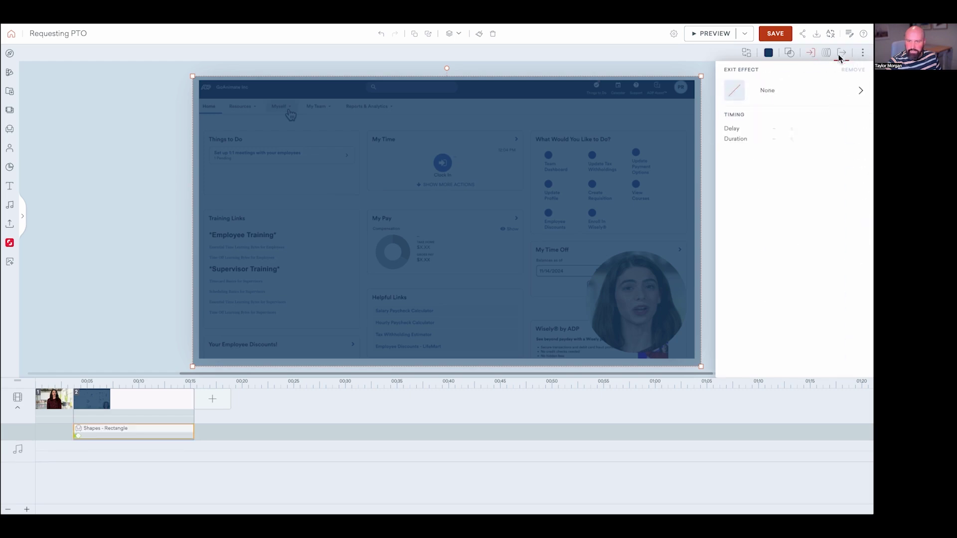
left_click(778, 91)
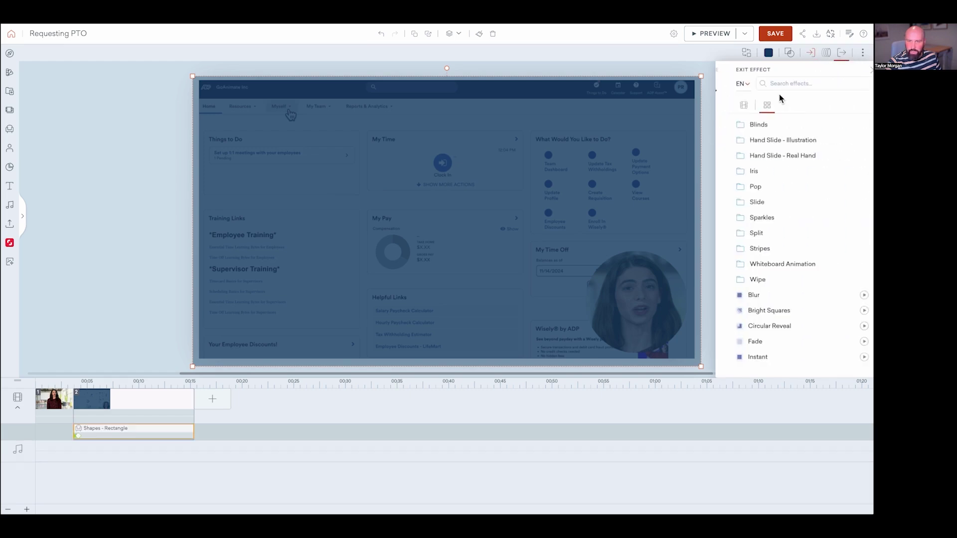
left_click(761, 341)
- Move the navy overlay backward so it sits behind the presenter circle
right_click(440, 195)
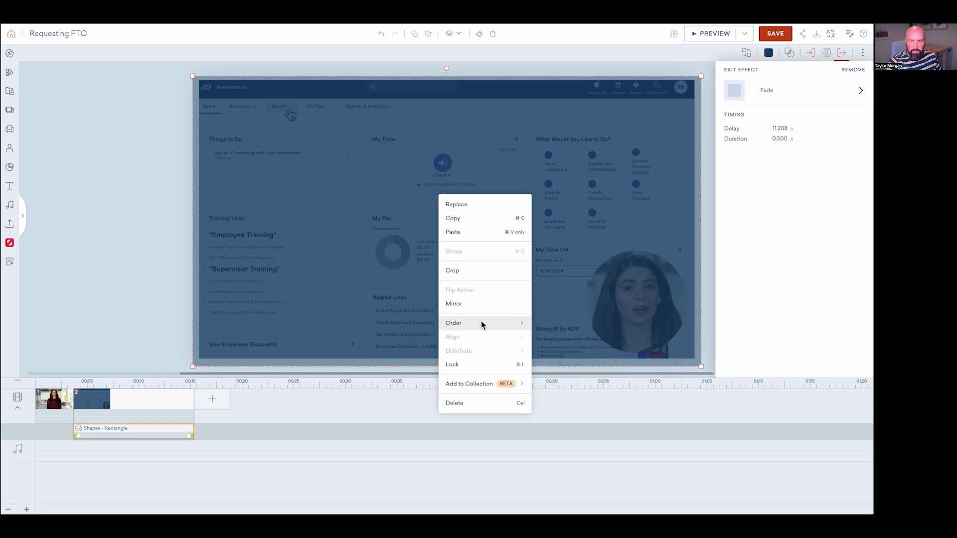
mouse_move(482, 324)
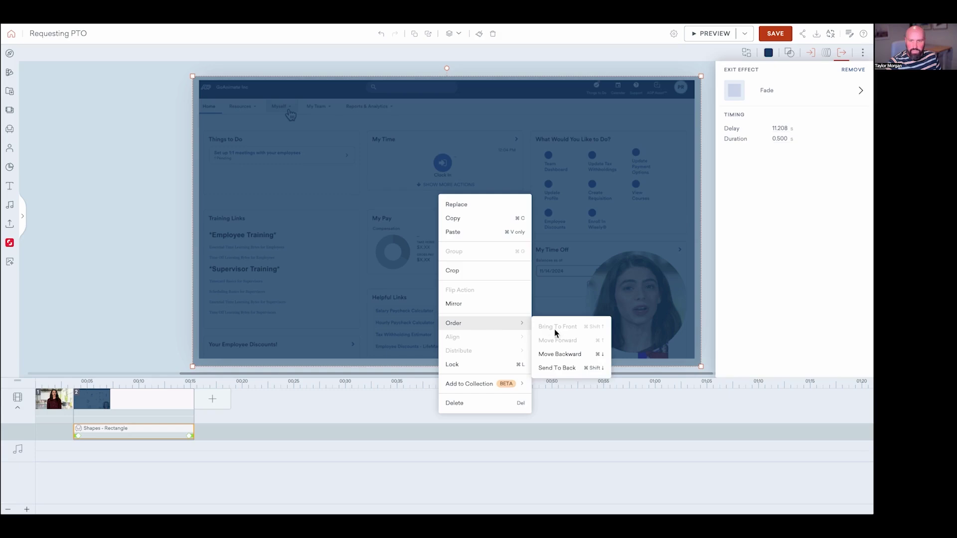
left_click(574, 359)
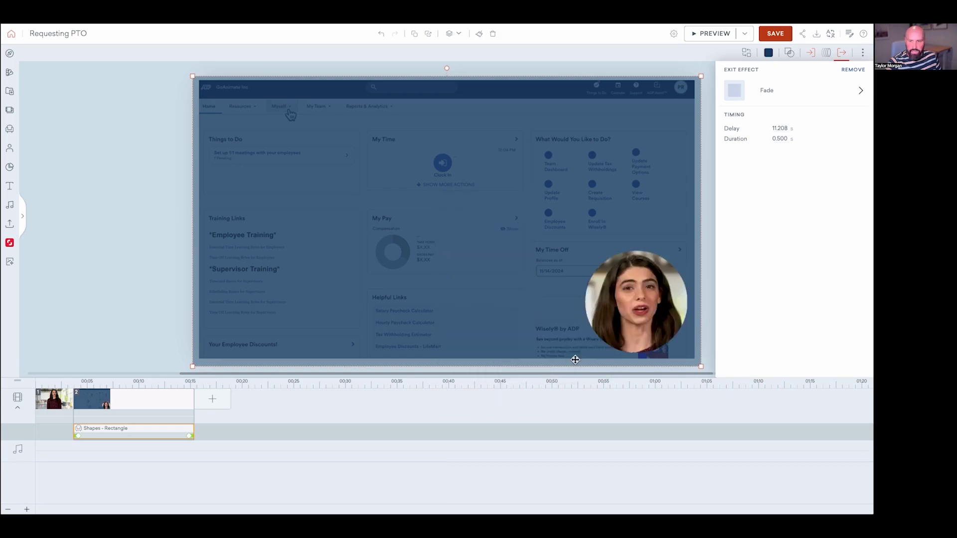
left_click(10, 187)
- Add a text box to the scene reading 'HOW TO TAKE PTO'
left_click(147, 56)
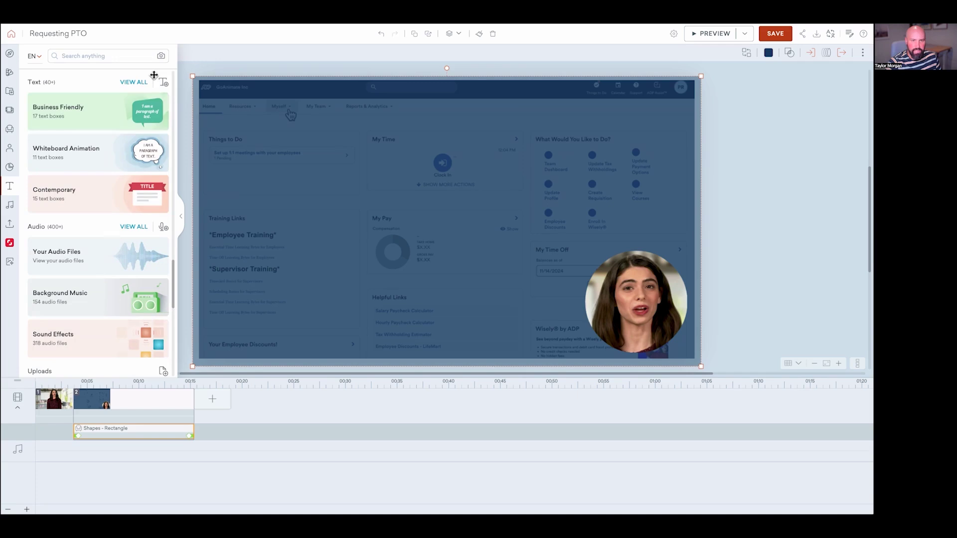
left_click(163, 82)
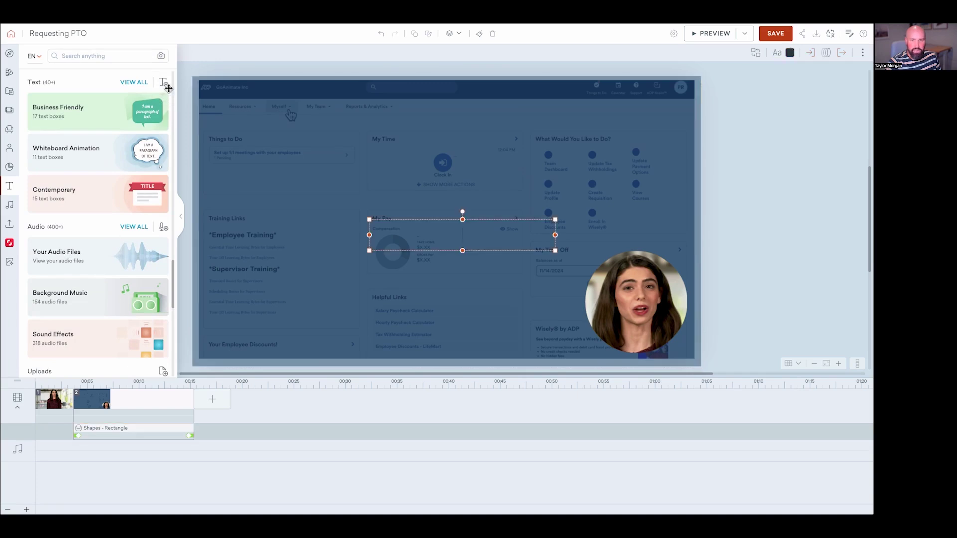
double_click(466, 239)
type("HOW TO TAKE PTO")
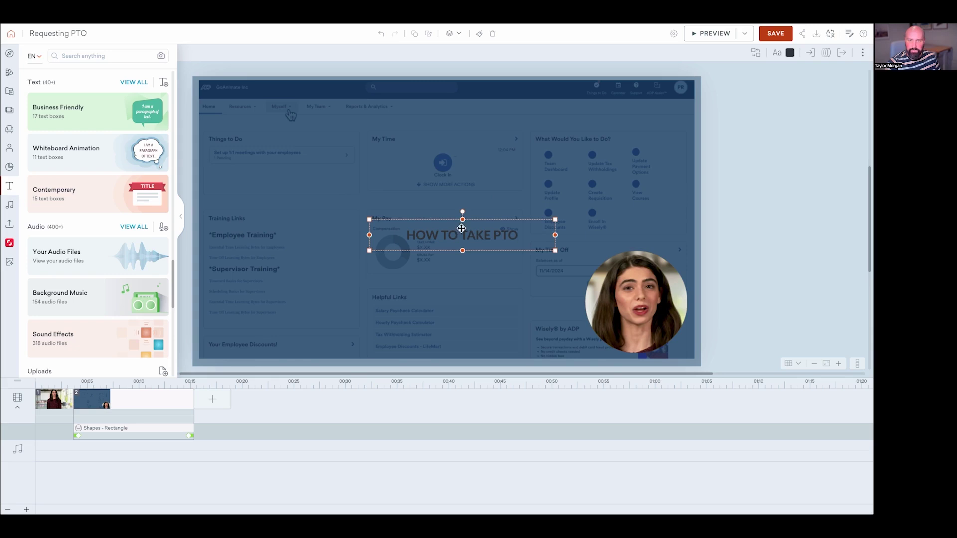
- Make the title white with Auto Size, enlarge it to 50px and move it up
left_click(788, 54)
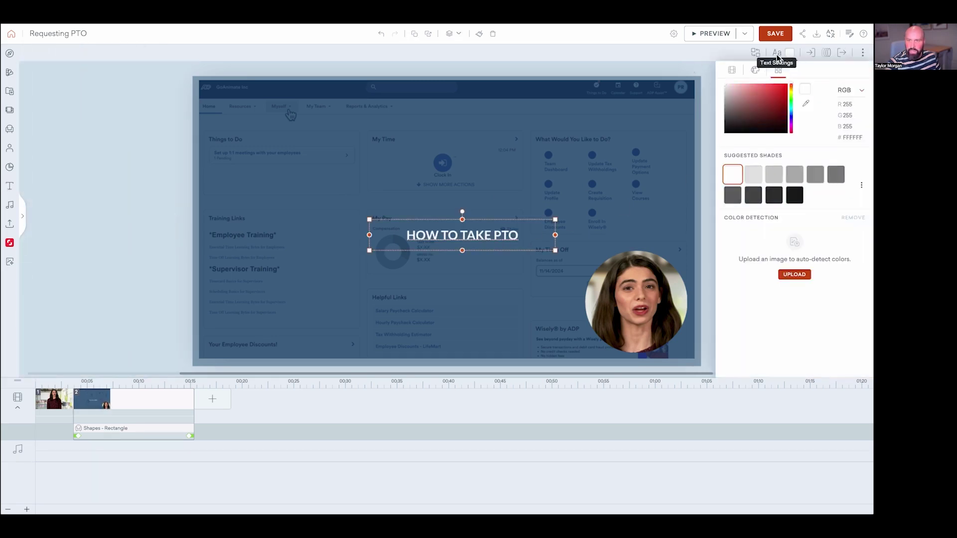
left_click(777, 54)
left_click(824, 98)
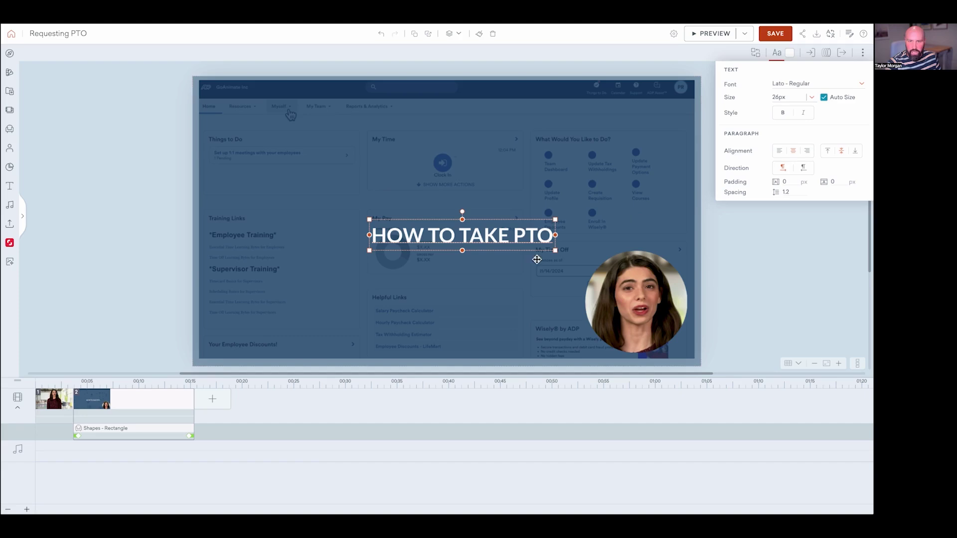
left_click_drag(555, 219, 638, 192)
left_click_drag(518, 240, 505, 183)
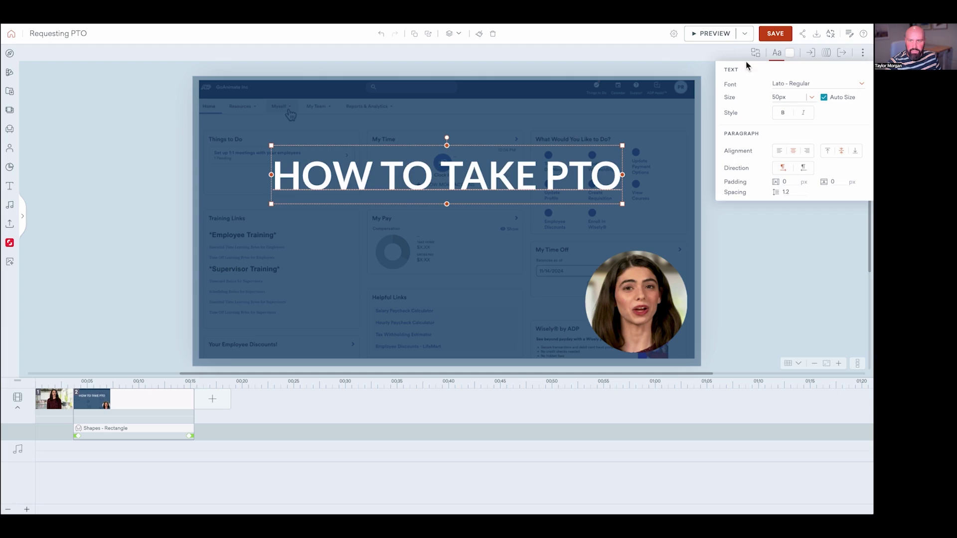
left_click(810, 53)
left_click(775, 99)
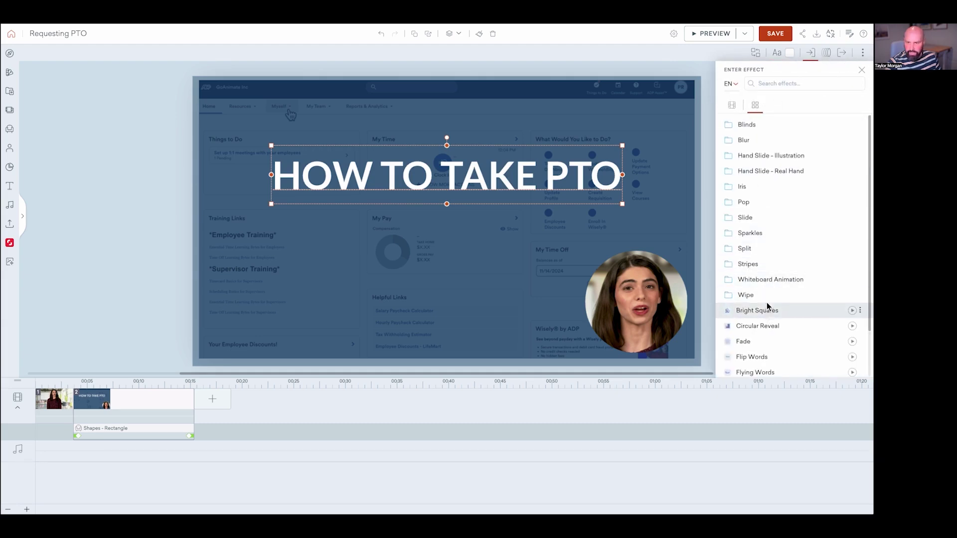
- Give the title a Slide - Right enter effect and a Fade exit effect
left_click(758, 218)
left_click(759, 217)
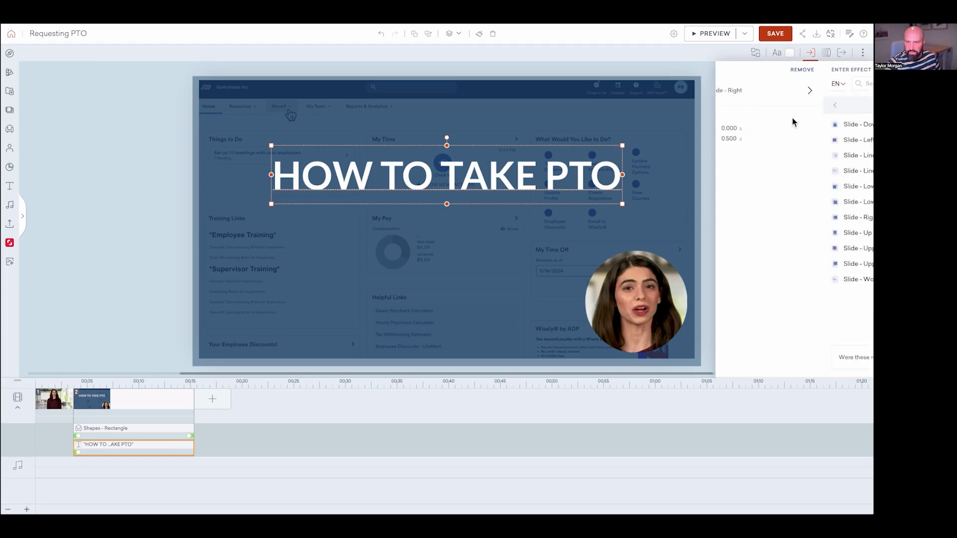
left_click(841, 53)
left_click(787, 96)
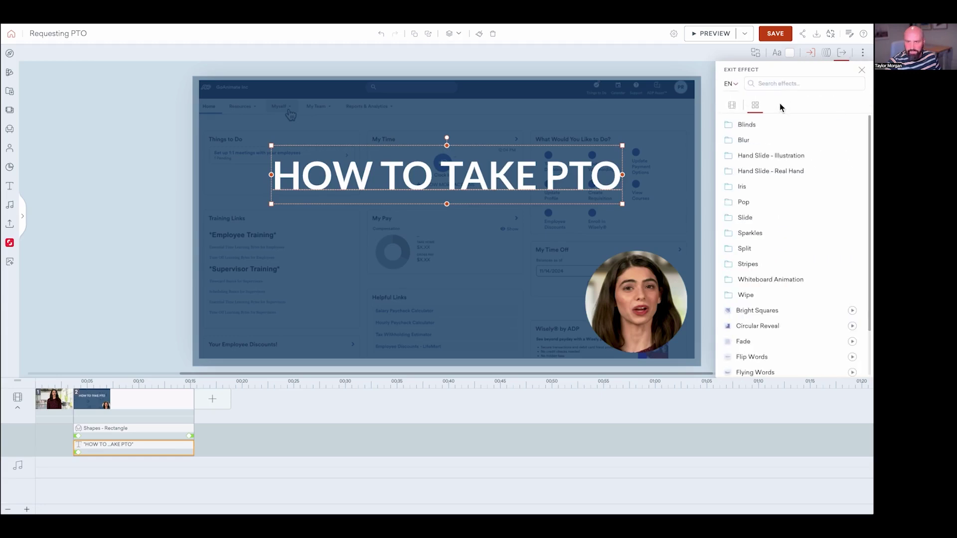
left_click(761, 342)
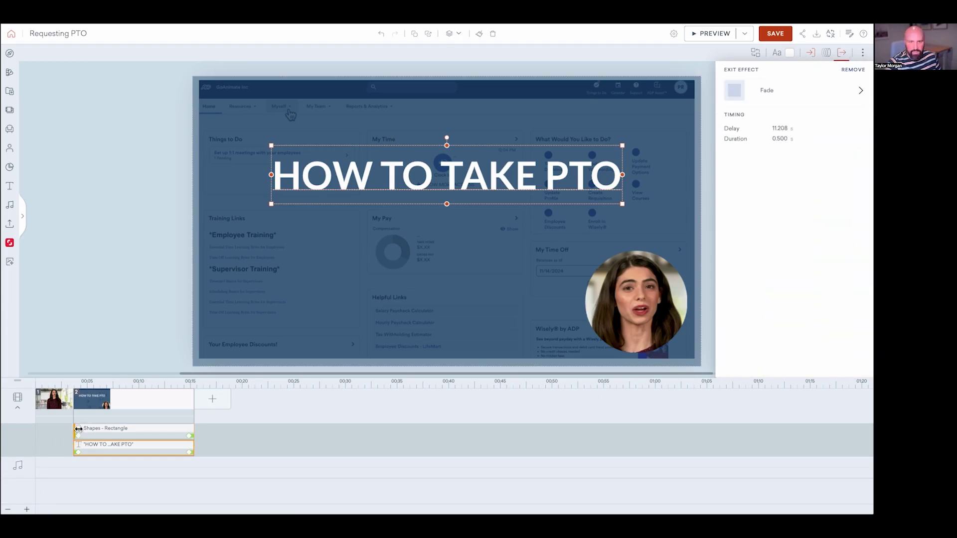
- Start the overlay and title at about 8.2 s and end the overlay near 12.7 s
left_click_drag(79, 432, 125, 436)
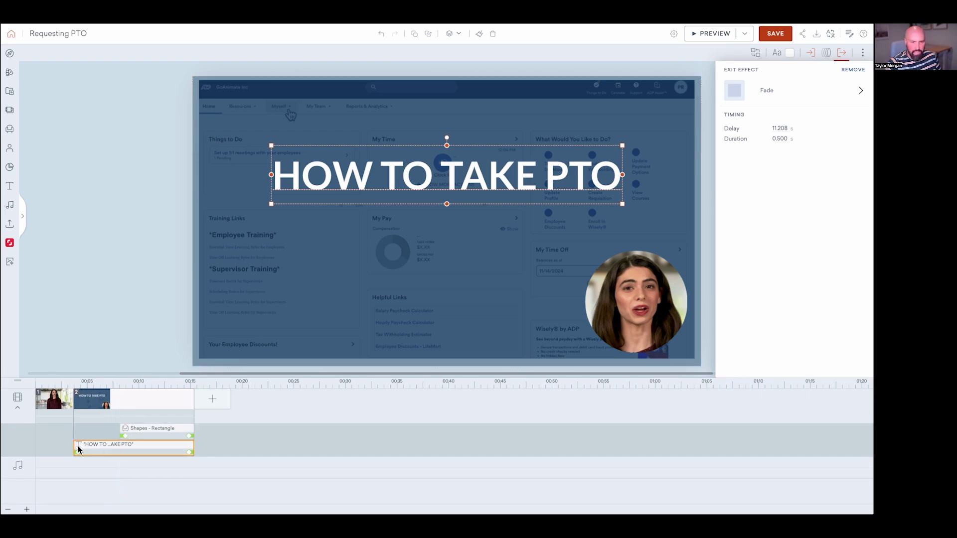
left_click_drag(77, 449, 125, 448)
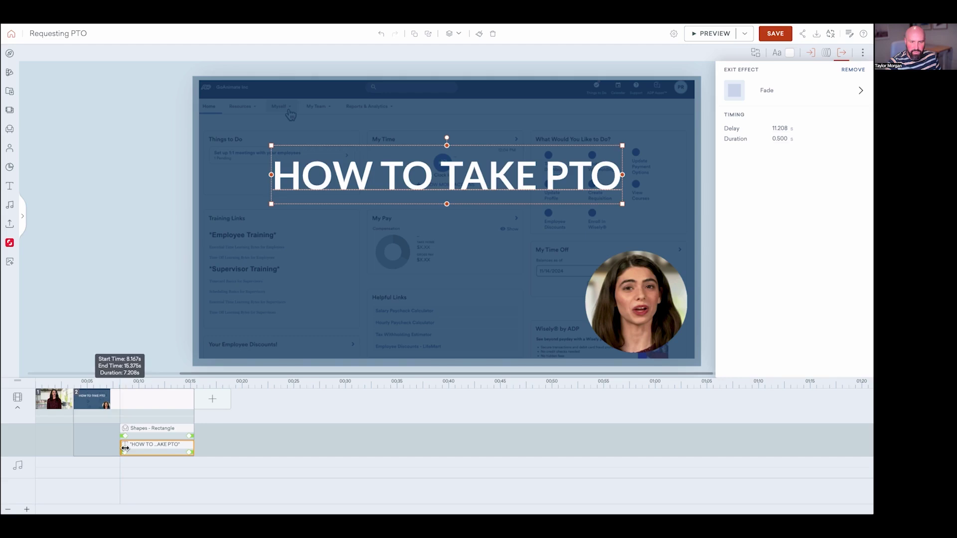
left_click_drag(193, 431, 170, 445)
- Add a Continue Last Scene third scene and stretch it to about 34 seconds
left_click(210, 401)
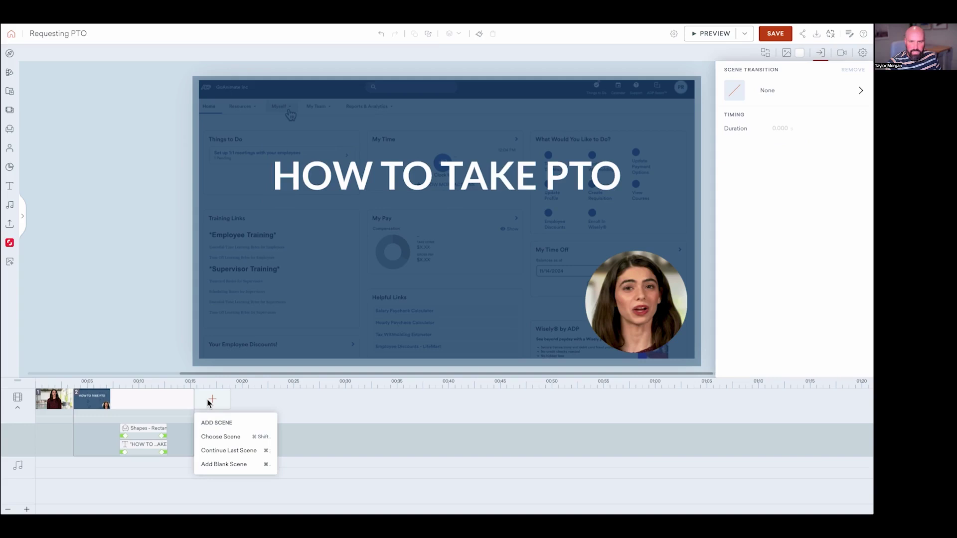
left_click(229, 450)
left_click_drag(317, 401, 549, 409)
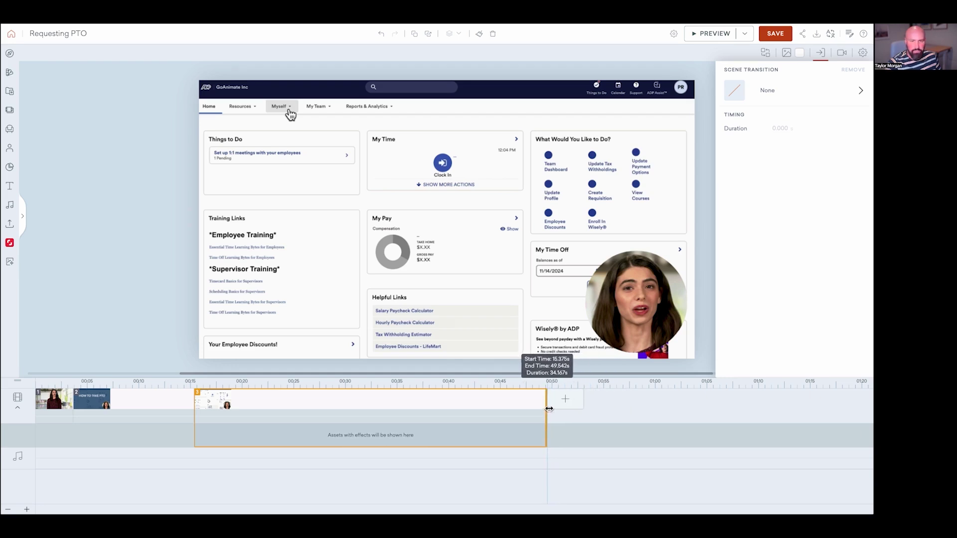
left_click(743, 303)
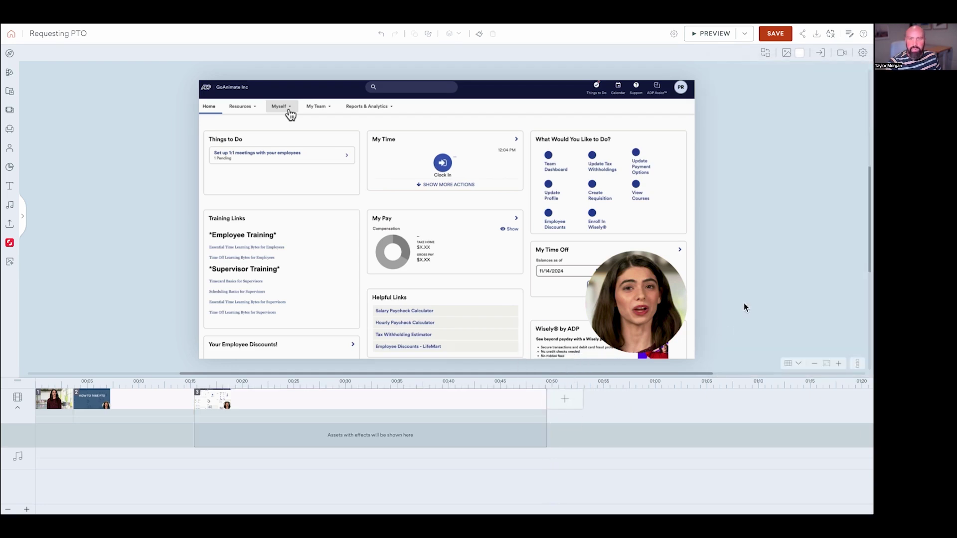